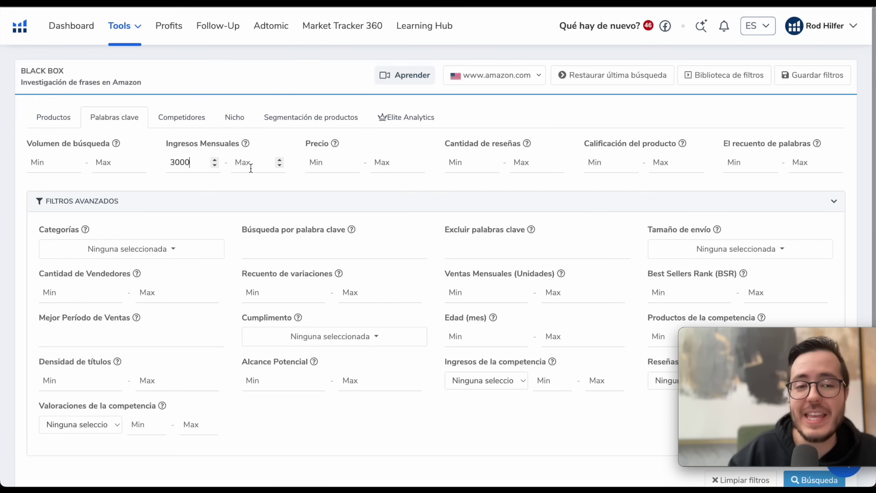
Set the price filter to a minimum of 15 and a maximum of 40.
{"action": "left_click", "coordinate": [340, 162]}
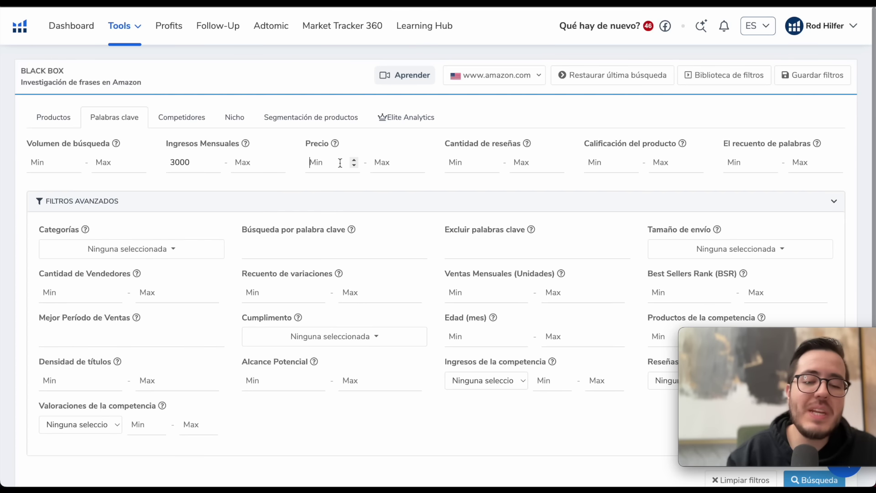
{"action": "type", "text": "15"}
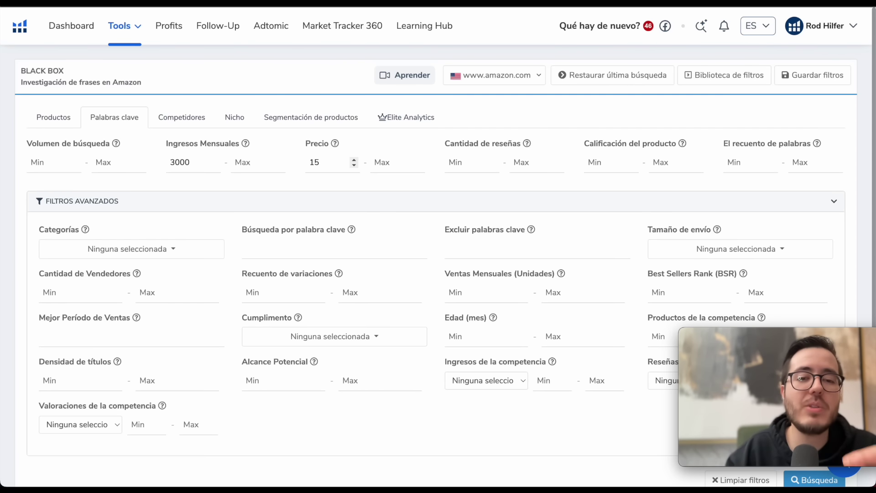
{"action": "left_click", "coordinate": [386, 162]}
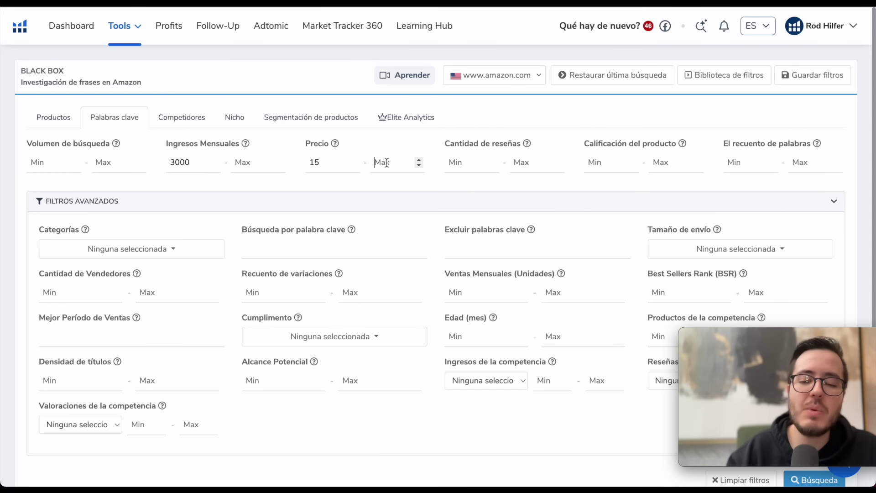
{"action": "type", "text": "40"}
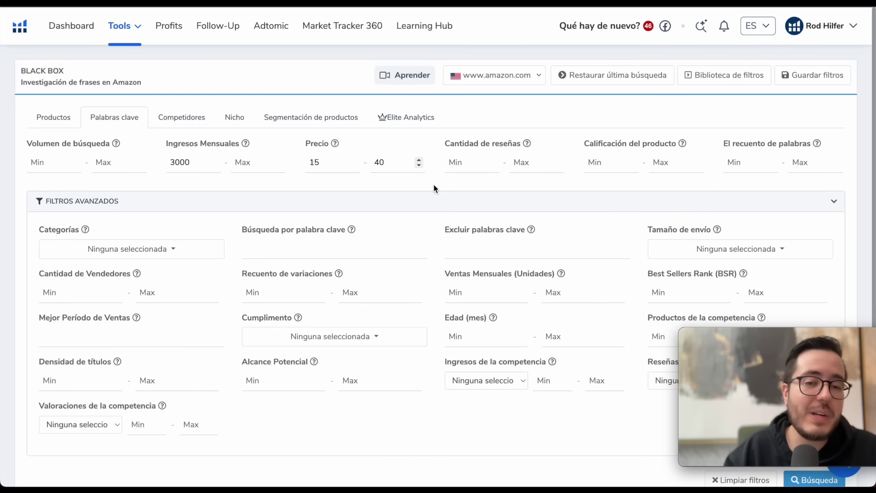
Set the review count filter to a minimum of 10 and a maximum of 500.
{"action": "left_click", "coordinate": [462, 164]}
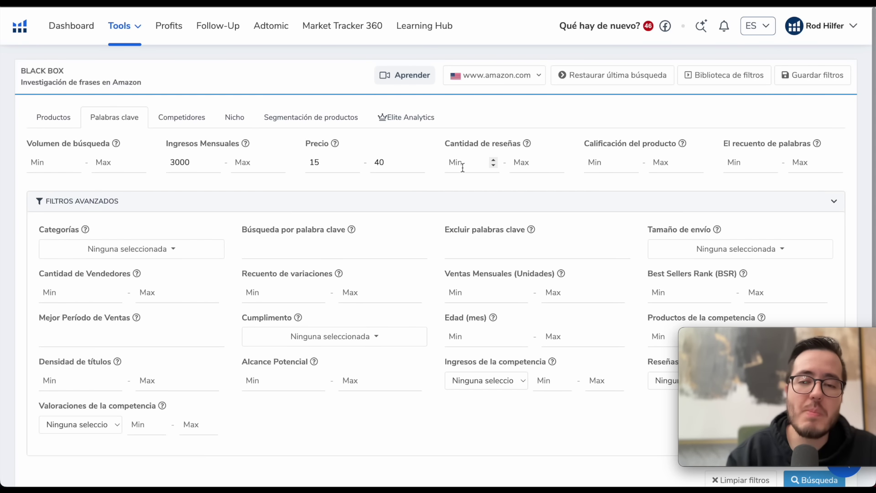
{"action": "type", "text": "10"}
{"action": "left_click", "coordinate": [520, 165]}
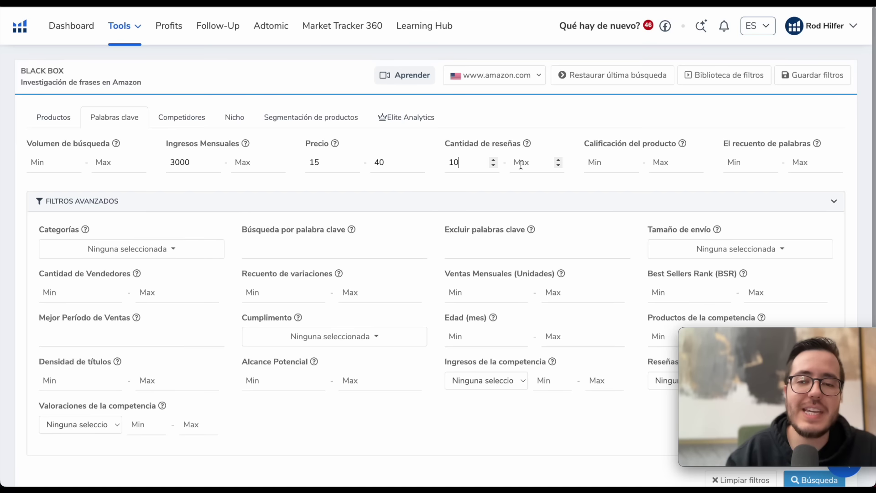
{"action": "type", "text": "500"}
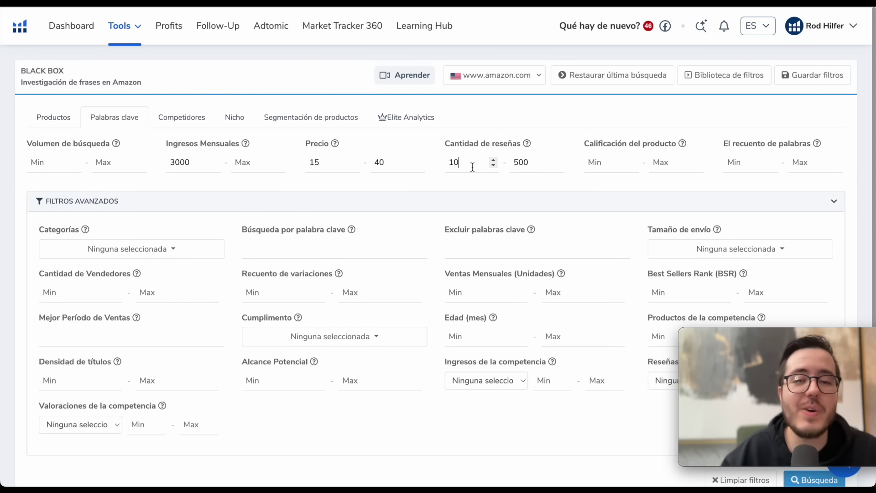
{"action": "left_click", "coordinate": [535, 168]}
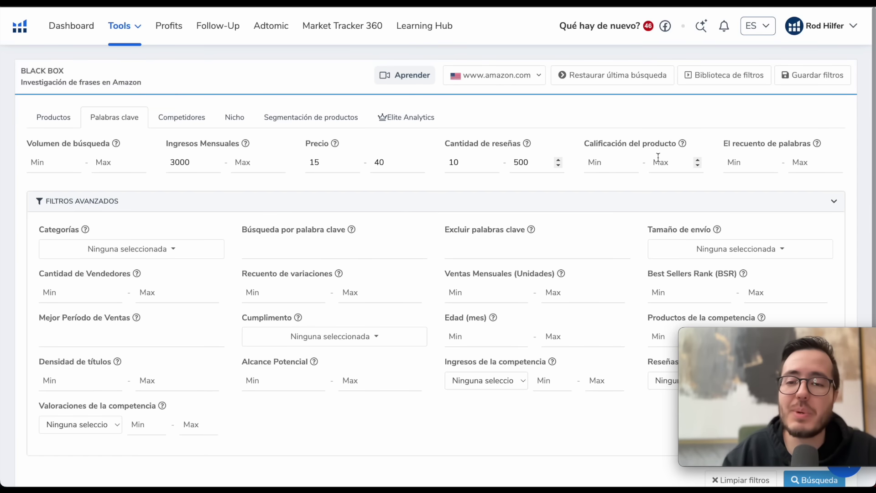
Set the word count filter to a minimum of 3 and a maximum of 7.
{"action": "left_click", "coordinate": [735, 163]}
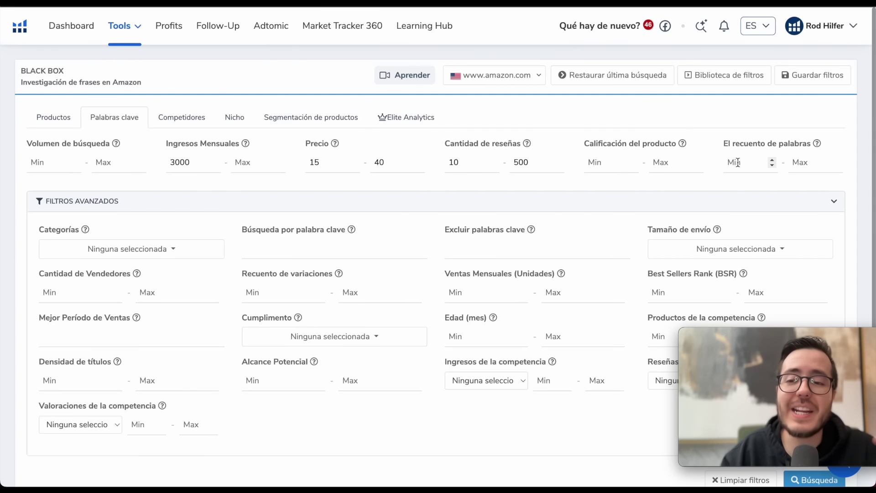
{"action": "type", "text": "3"}
{"action": "left_click", "coordinate": [802, 164]}
{"action": "type", "text": "7"}
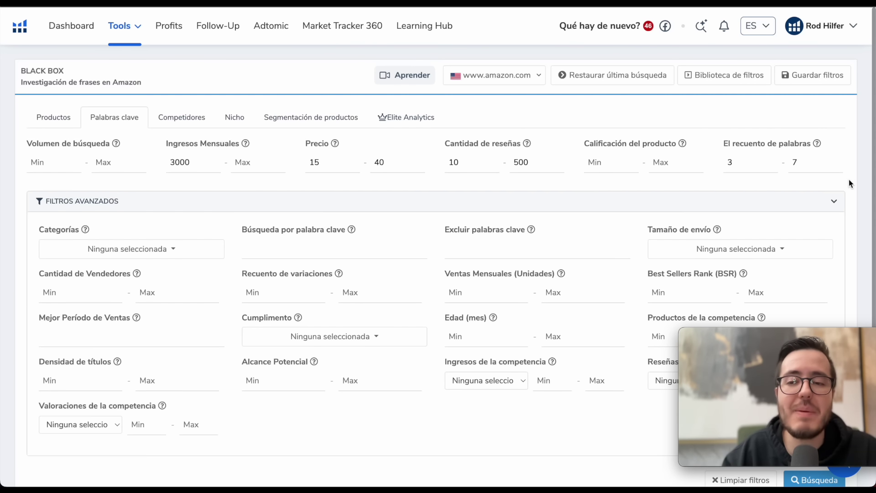
Limit the category filter to Beauty & Personal Care and run the keyword search.
{"action": "left_click", "coordinate": [98, 250]}
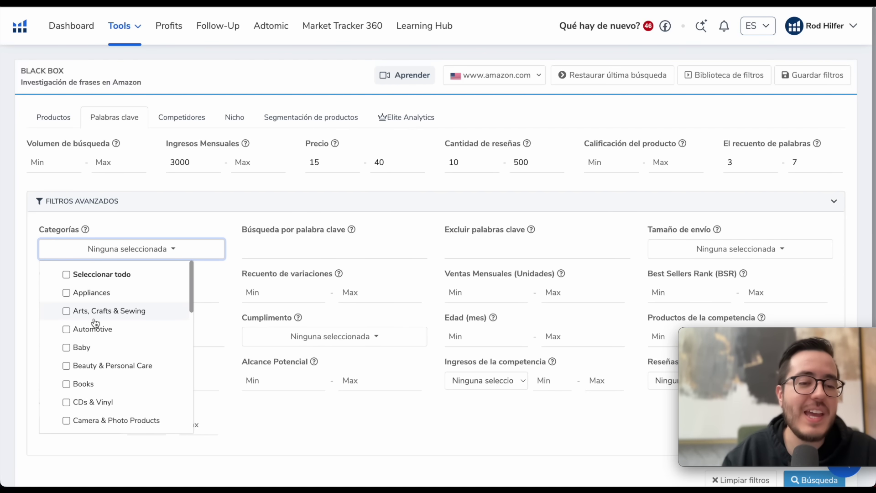
{"action": "scroll", "coordinate": [93, 323], "scroll_direction": "down", "scroll_amount": 3}
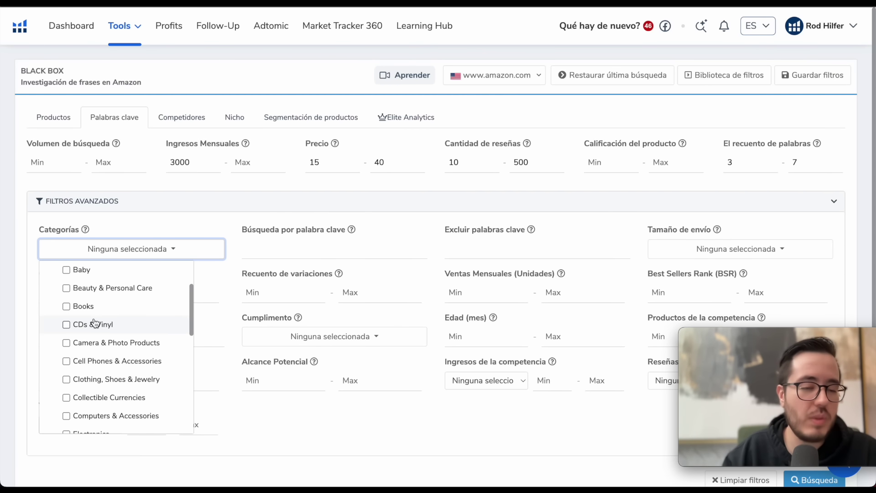
{"action": "scroll", "coordinate": [94, 323], "scroll_direction": "up", "scroll_amount": 3}
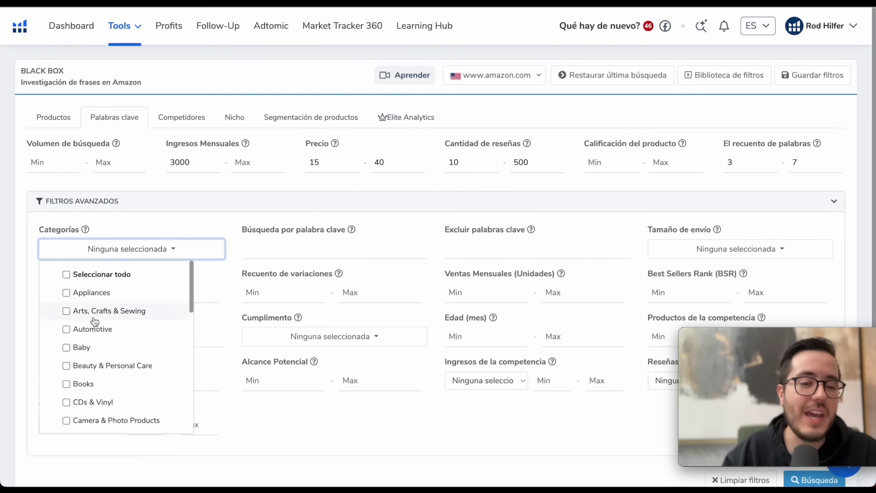
{"action": "left_click", "coordinate": [67, 274]}
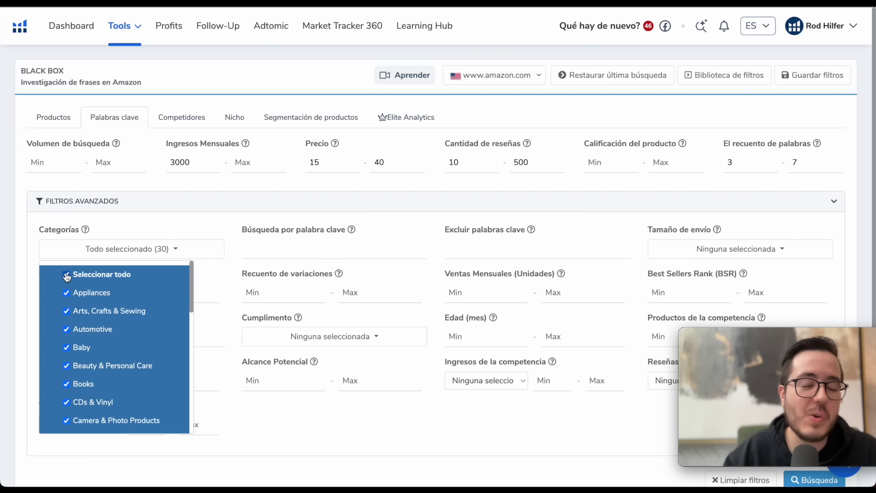
{"action": "left_click", "coordinate": [66, 275]}
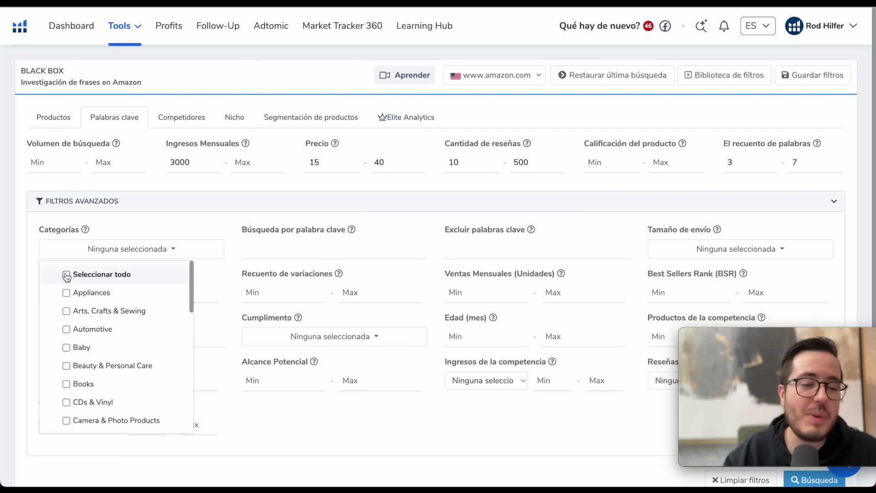
{"action": "scroll", "coordinate": [102, 367], "scroll_direction": "down", "scroll_amount": 1}
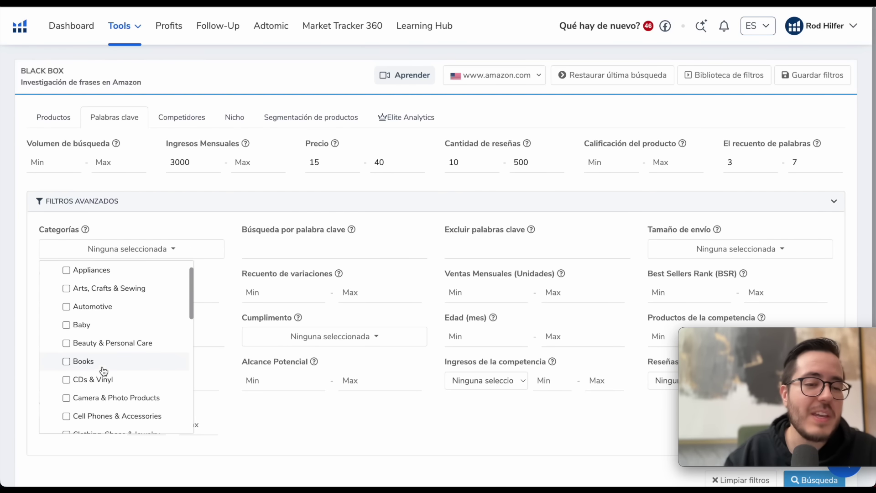
{"action": "left_click", "coordinate": [67, 346]}
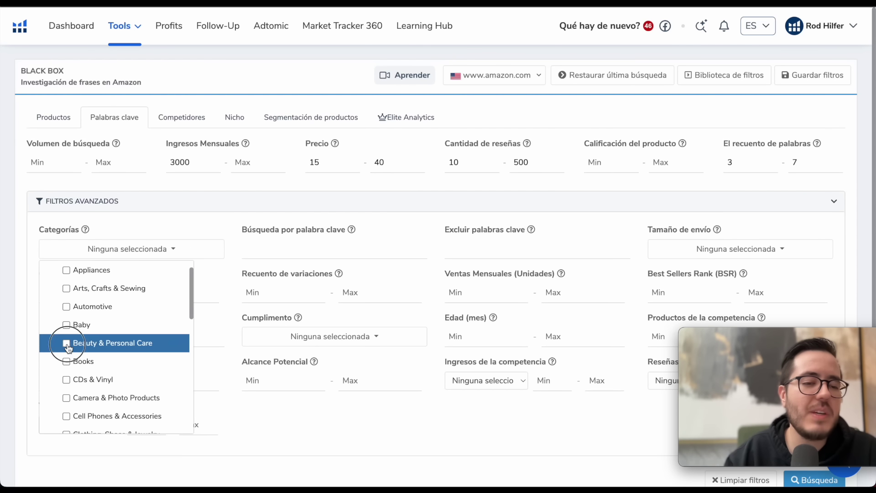
{"action": "left_click", "coordinate": [24, 344]}
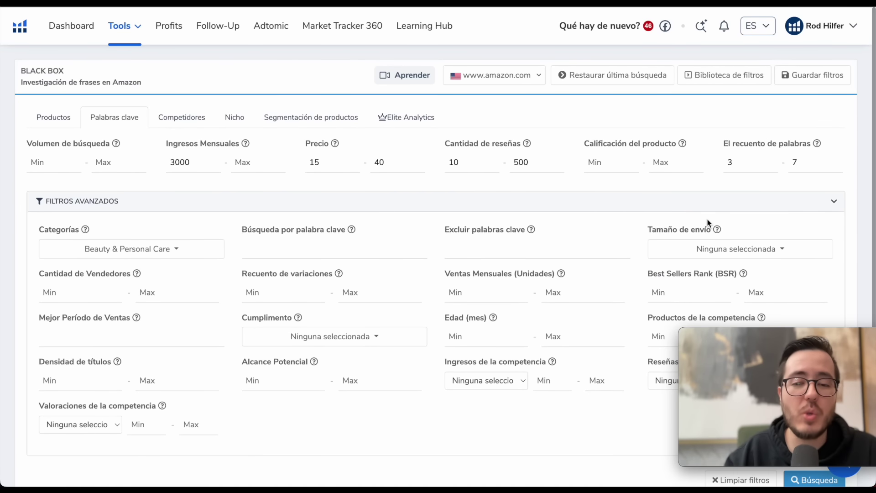
{"action": "scroll", "coordinate": [708, 223], "scroll_direction": "down", "scroll_amount": 5}
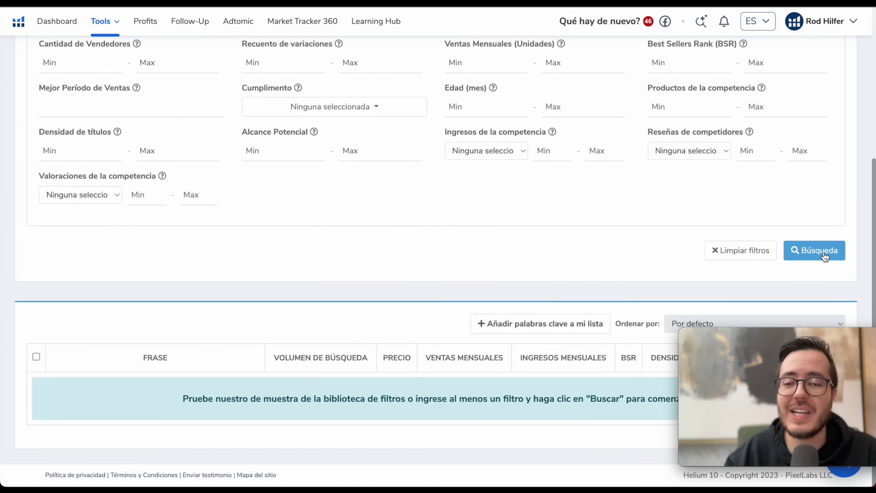
{"action": "left_click", "coordinate": [819, 250]}
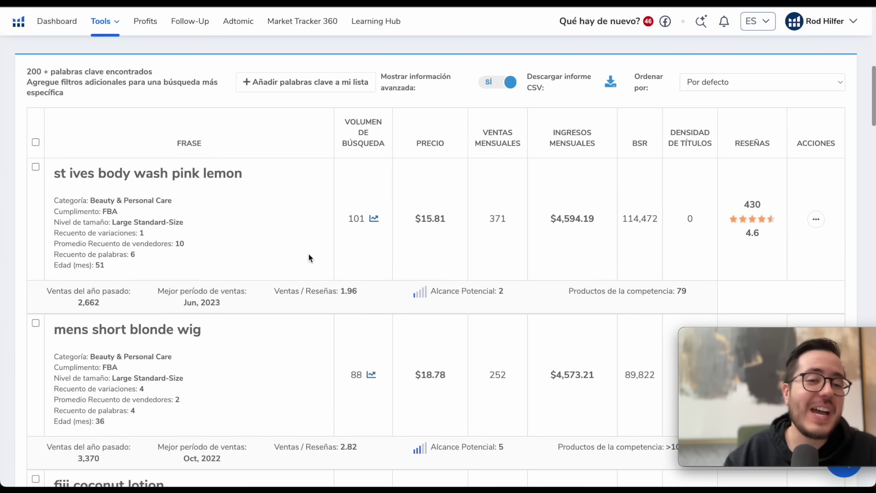
Browse the found keyword phrases and examine the category, fulfillment and size details of "white bath bombs".
{"action": "scroll", "coordinate": [308, 258], "scroll_direction": "down", "scroll_amount": 1}
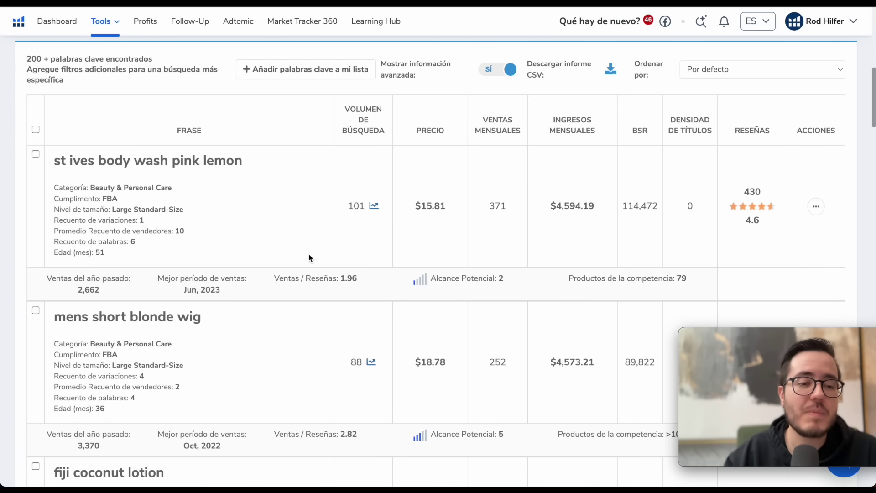
{"action": "scroll", "coordinate": [309, 257], "scroll_direction": "down", "scroll_amount": 2}
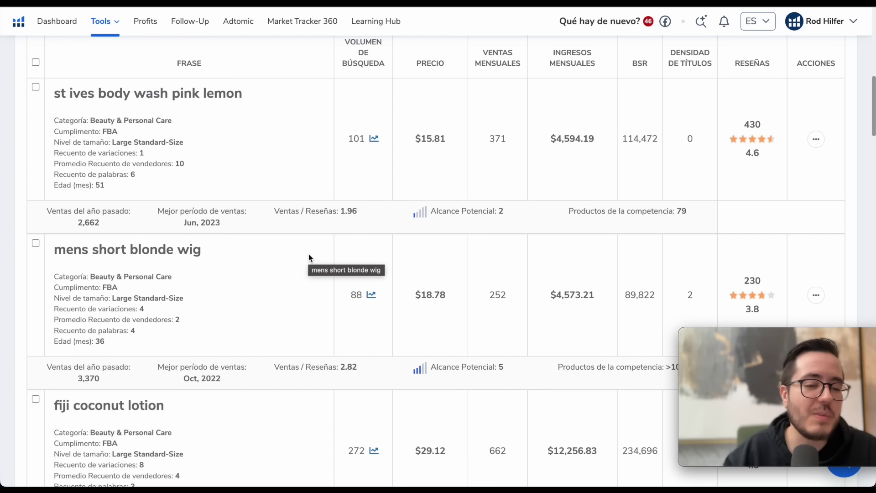
{"action": "scroll", "coordinate": [308, 253], "scroll_direction": "down", "scroll_amount": 5}
{"action": "scroll", "coordinate": [309, 255], "scroll_direction": "down", "scroll_amount": 3}
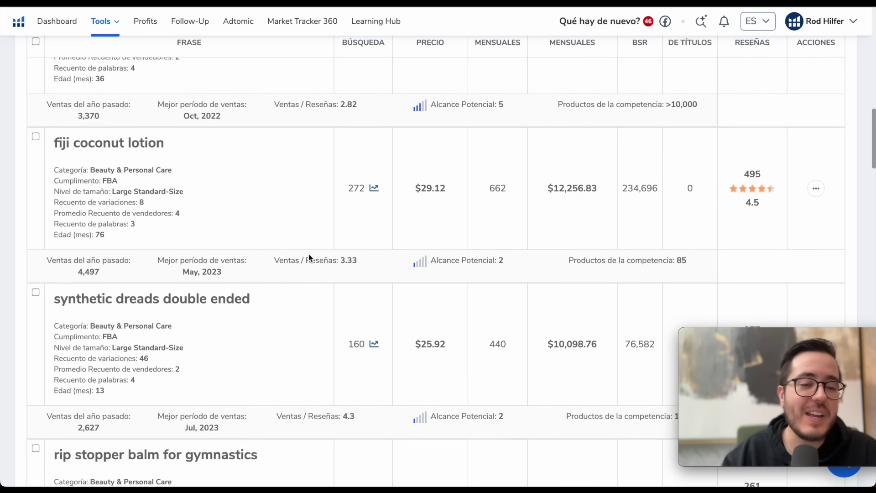
{"action": "scroll", "coordinate": [309, 258], "scroll_direction": "down", "scroll_amount": 1}
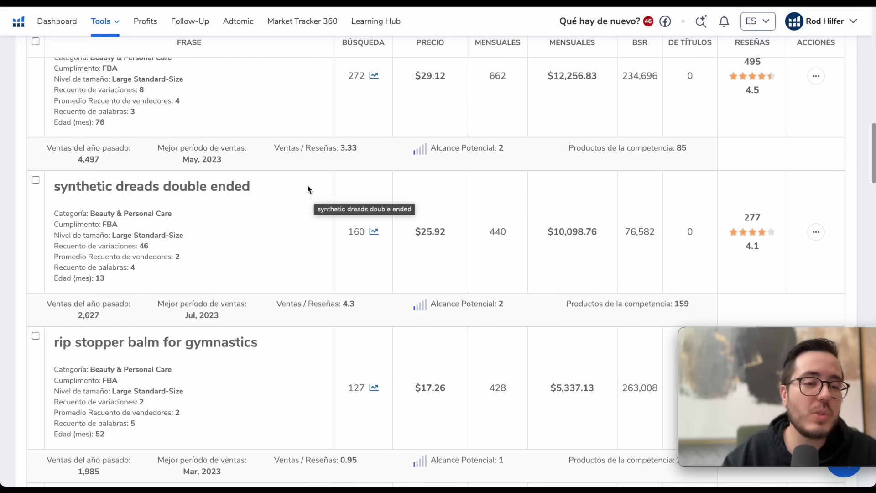
{"action": "scroll", "coordinate": [297, 236], "scroll_direction": "down", "scroll_amount": 10}
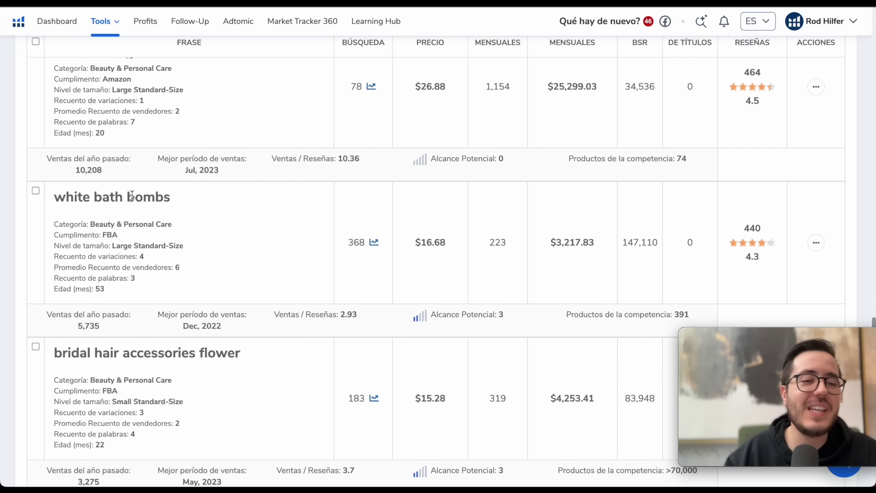
{"action": "left_click", "coordinate": [52, 228]}
{"action": "left_click_drag", "start_coordinate": [52, 228], "coordinate": [127, 278]}
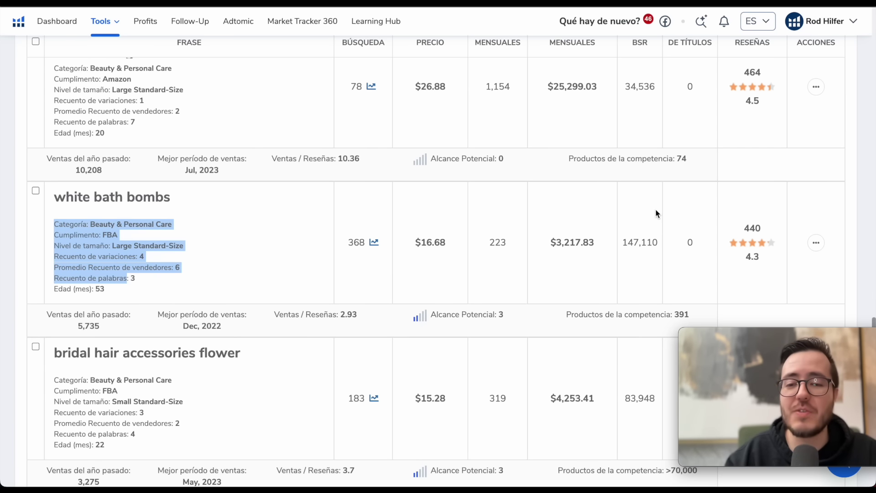
{"action": "left_click", "coordinate": [856, 209]}
Open the Amazon search results for the "white bath bombs" phrase.
{"action": "left_click", "coordinate": [818, 244]}
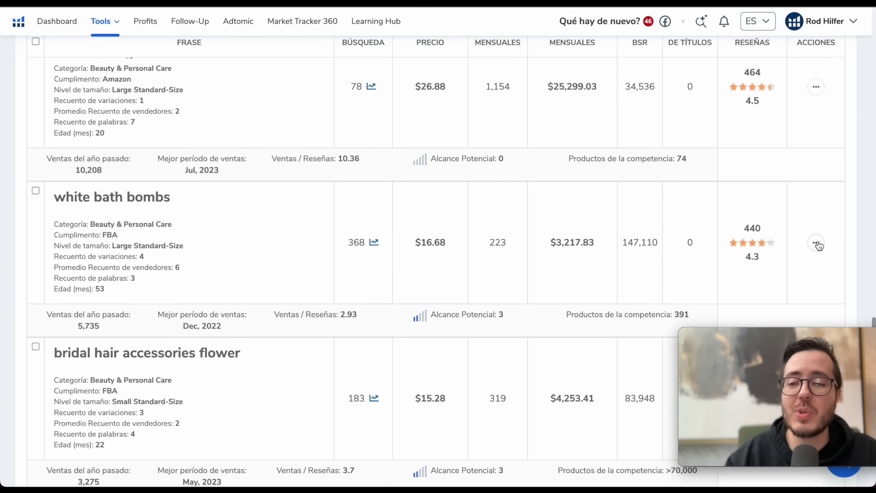
{"action": "left_click", "coordinate": [815, 245]}
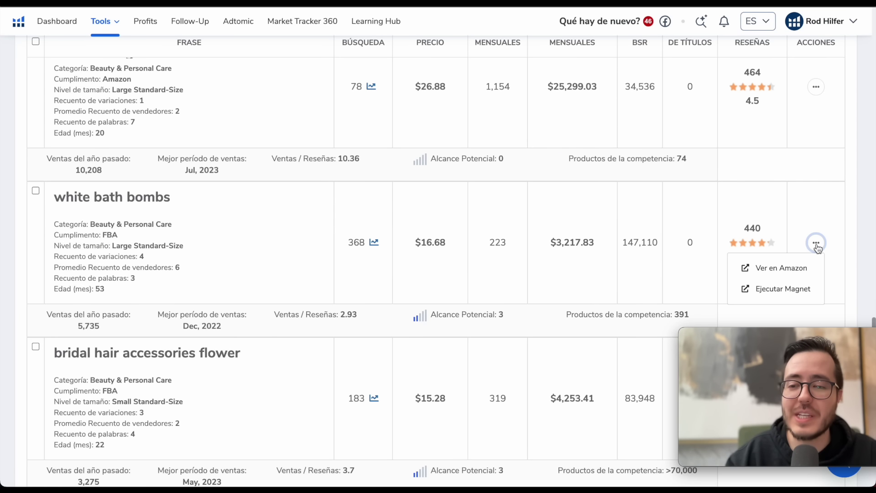
{"action": "left_click", "coordinate": [790, 269]}
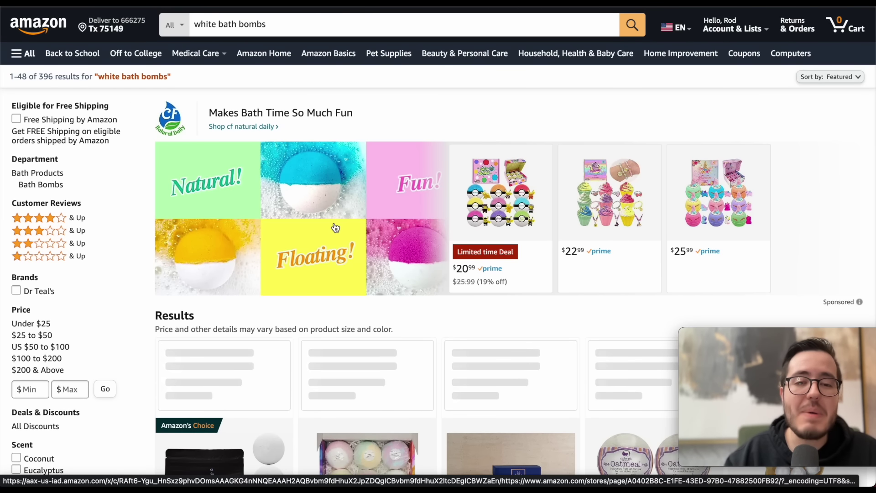
Examine the Amazon listings for white bath bombs, comparing product types, prices, reviews and best-seller ranks.
{"action": "scroll", "coordinate": [335, 227], "scroll_direction": "down", "scroll_amount": 3}
{"action": "scroll", "coordinate": [576, 217], "scroll_direction": "down", "scroll_amount": 5}
{"action": "scroll", "coordinate": [577, 218], "scroll_direction": "up", "scroll_amount": 2}
{"action": "scroll", "coordinate": [576, 217], "scroll_direction": "down", "scroll_amount": 3}
{"action": "scroll", "coordinate": [576, 222], "scroll_direction": "down", "scroll_amount": 1}
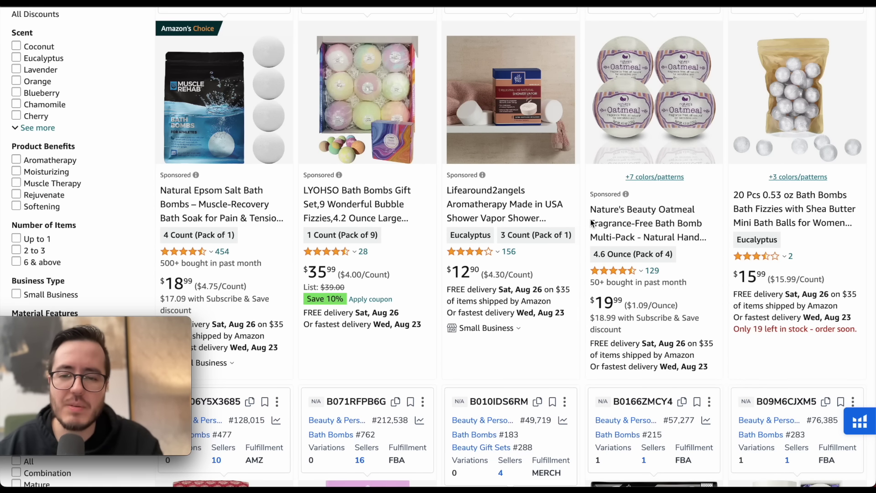
{"action": "scroll", "coordinate": [412, 131], "scroll_direction": "down", "scroll_amount": 2}
{"action": "scroll", "coordinate": [412, 131], "scroll_direction": "up", "scroll_amount": 5}
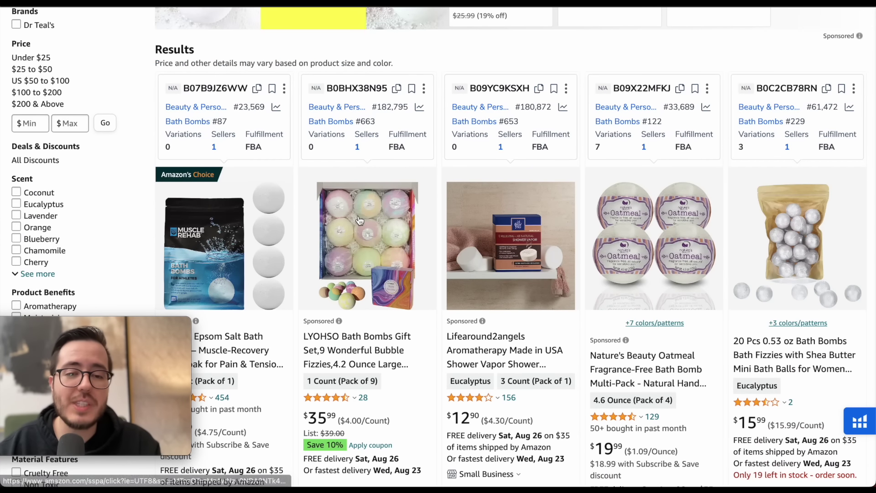
{"action": "left_click", "coordinate": [377, 230]}
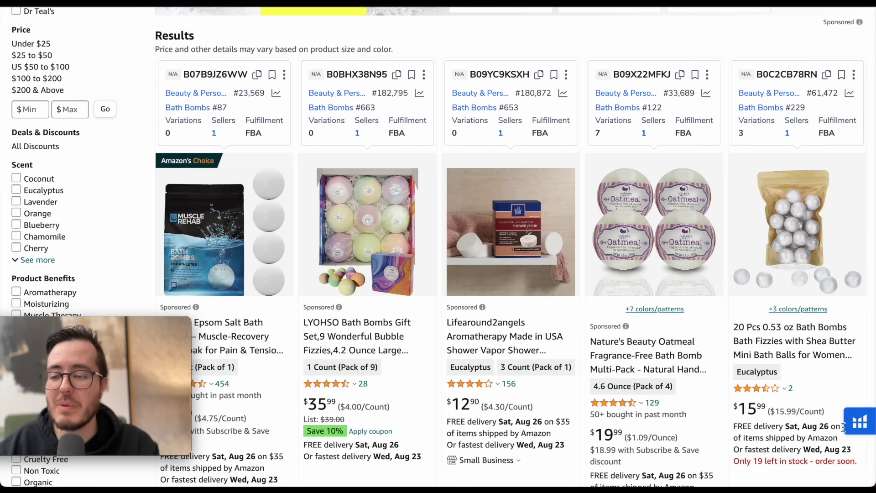
Run the Xray Amazon Product Research analysis on the white bath bombs results and review the product table.
{"action": "left_click", "coordinate": [858, 421]}
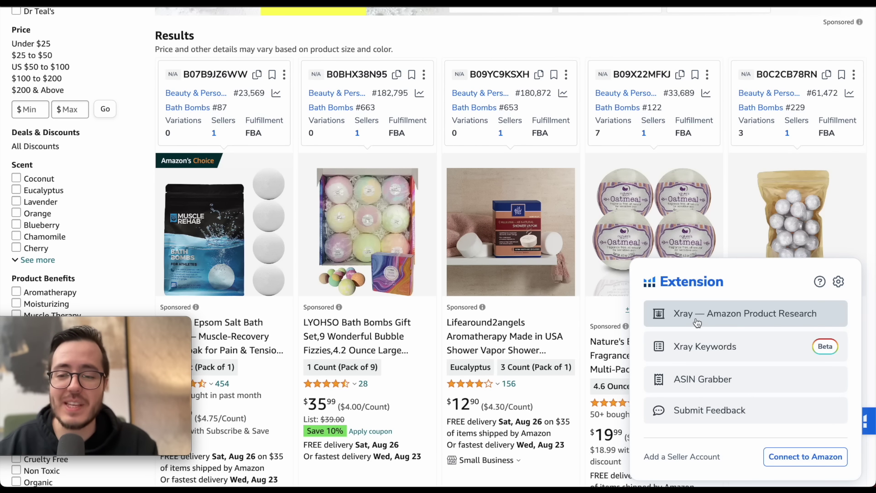
{"action": "left_click", "coordinate": [686, 315]}
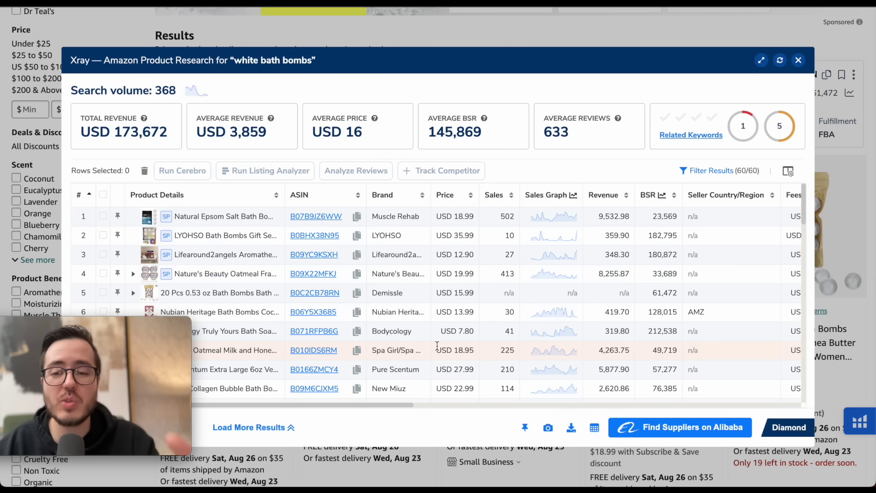
{"action": "scroll", "coordinate": [501, 262], "scroll_direction": "down", "scroll_amount": 1}
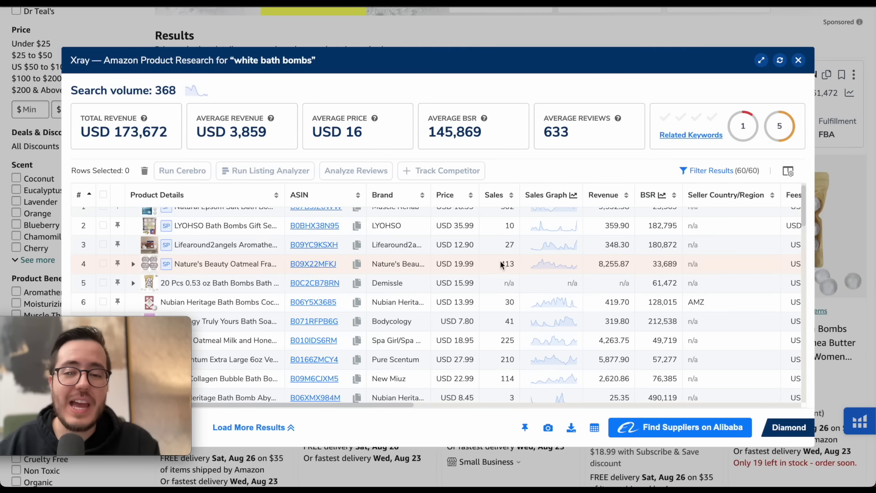
Sort the Xray product table for "white bath bombs" by sales, highest first.
{"action": "scroll", "coordinate": [501, 261], "scroll_direction": "up", "scroll_amount": 1}
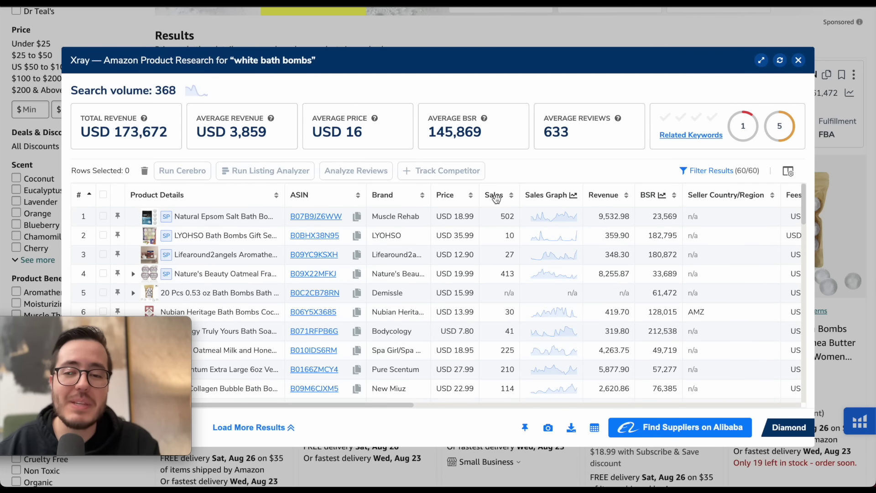
{"action": "left_click", "coordinate": [495, 199]}
{"action": "left_click", "coordinate": [496, 199]}
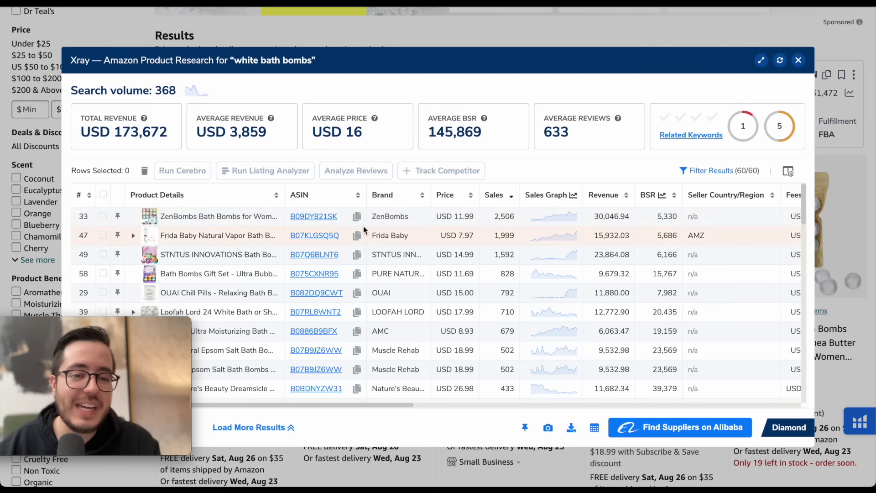
Examine the ZenBombs product's price, sales, revenue, fees, active sellers, ratings, review count, size tier and weight.
{"action": "mouse_move", "coordinate": [239, 218]}
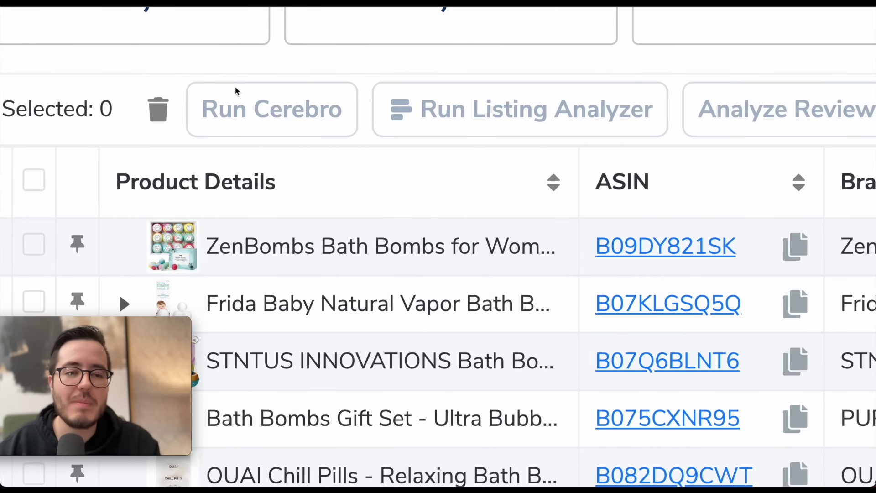
{"action": "mouse_move", "coordinate": [362, 242]}
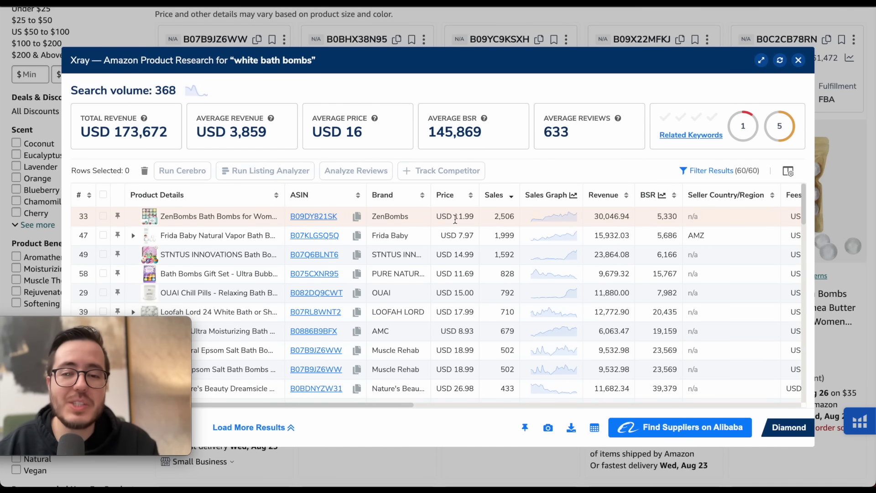
{"action": "left_click", "coordinate": [458, 218]}
{"action": "left_click_drag", "start_coordinate": [458, 218], "coordinate": [476, 222]}
{"action": "left_click", "coordinate": [501, 217]}
{"action": "left_click_drag", "start_coordinate": [500, 216], "coordinate": [516, 219]}
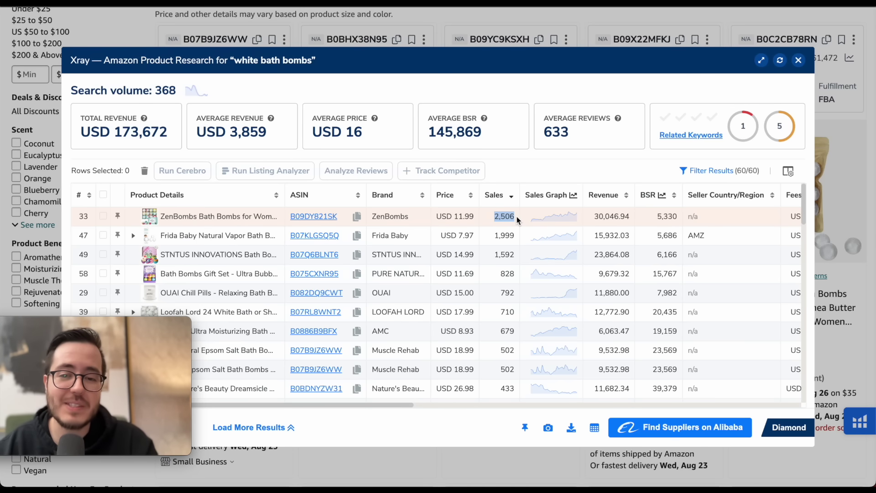
{"action": "left_click", "coordinate": [596, 214]}
{"action": "left_click_drag", "start_coordinate": [596, 214], "coordinate": [629, 214]}
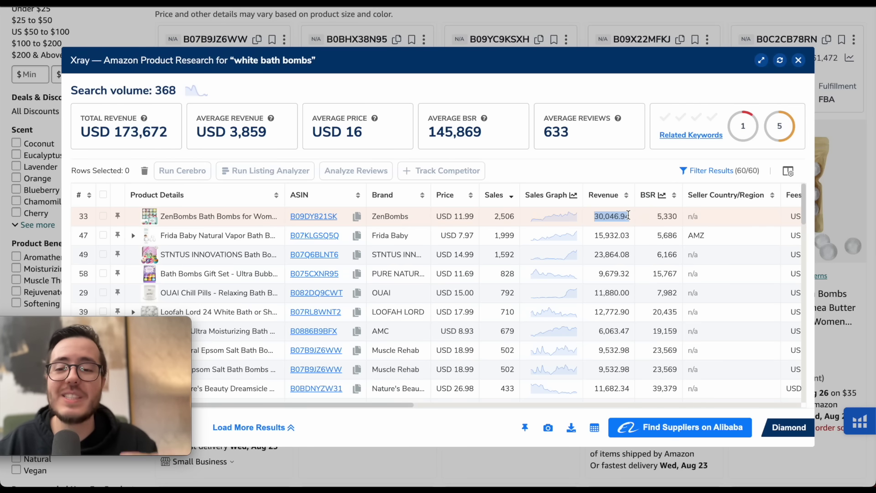
{"action": "scroll", "coordinate": [681, 215], "scroll_direction": "right", "scroll_amount": 5}
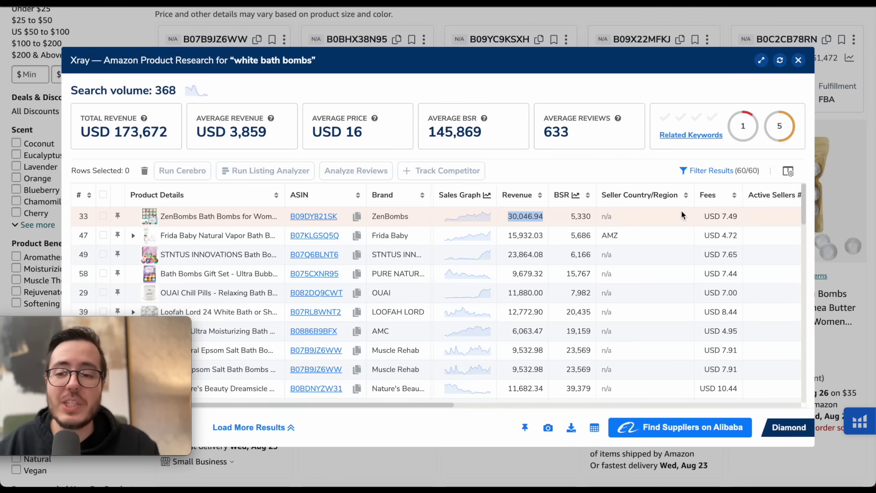
{"action": "scroll", "coordinate": [682, 212], "scroll_direction": "right", "scroll_amount": 2}
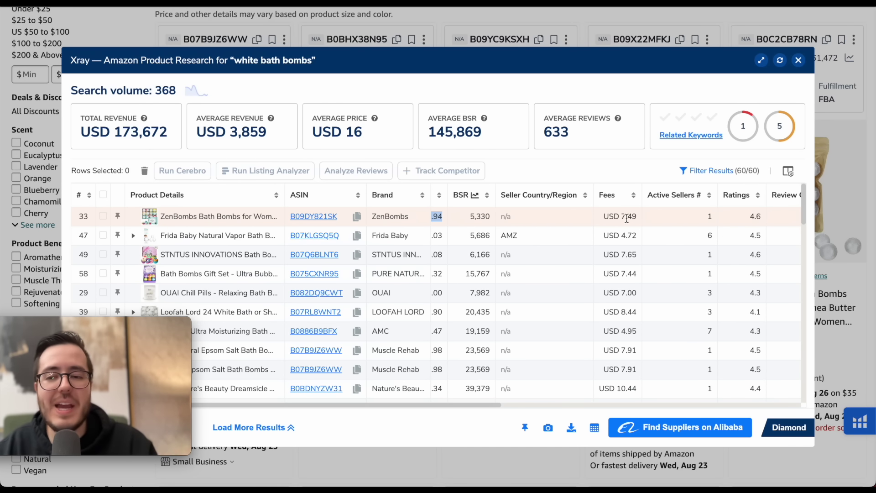
{"action": "scroll", "coordinate": [627, 219], "scroll_direction": "right", "scroll_amount": 5}
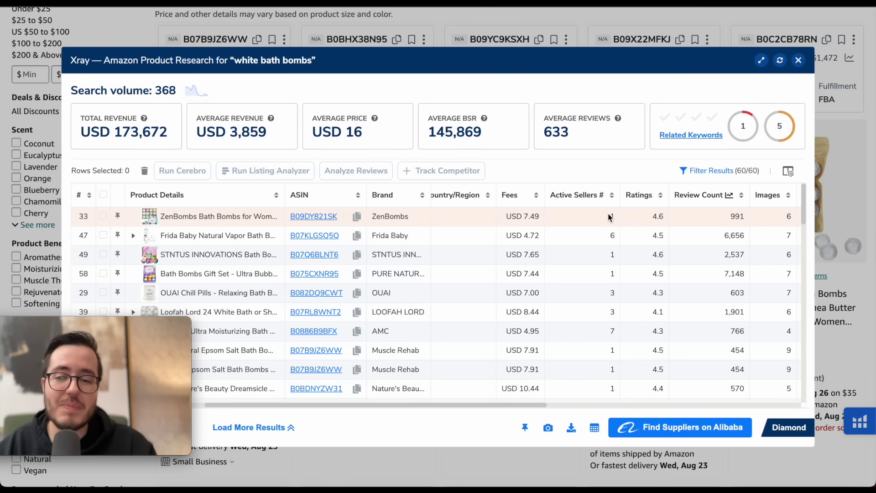
{"action": "scroll", "coordinate": [614, 221], "scroll_direction": "right", "scroll_amount": 3}
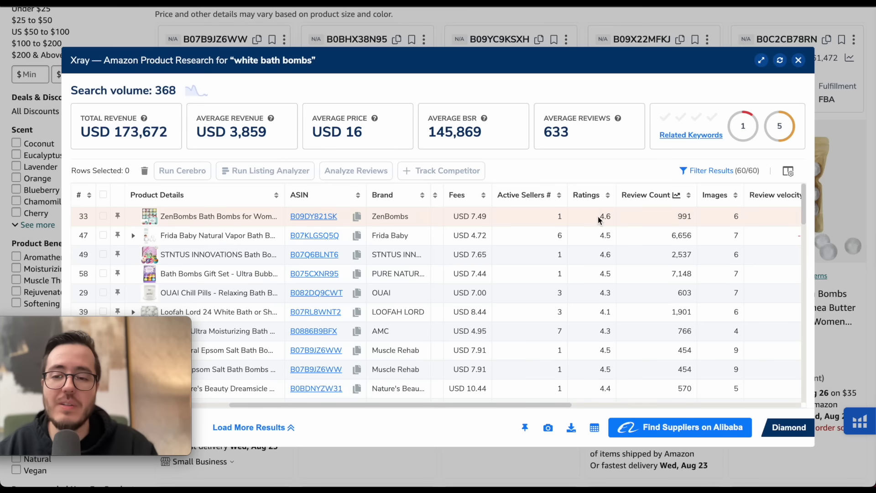
{"action": "scroll", "coordinate": [600, 219], "scroll_direction": "right", "scroll_amount": 3}
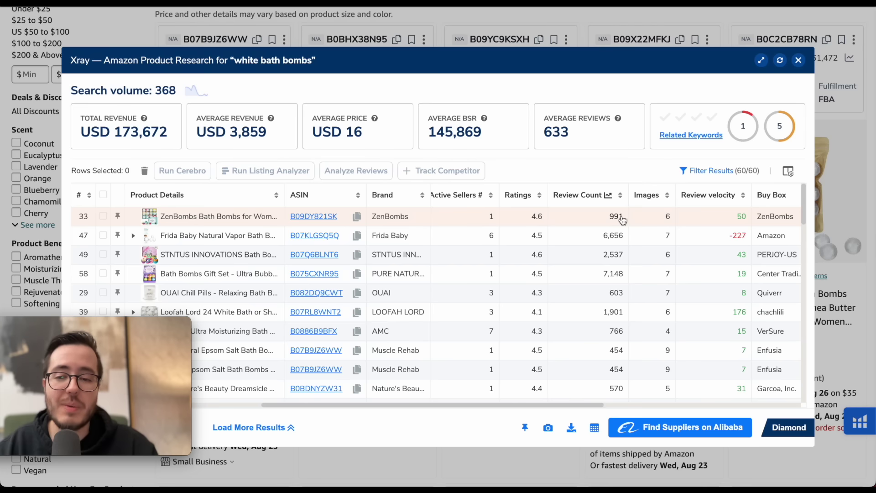
{"action": "scroll", "coordinate": [623, 220], "scroll_direction": "right", "scroll_amount": 5}
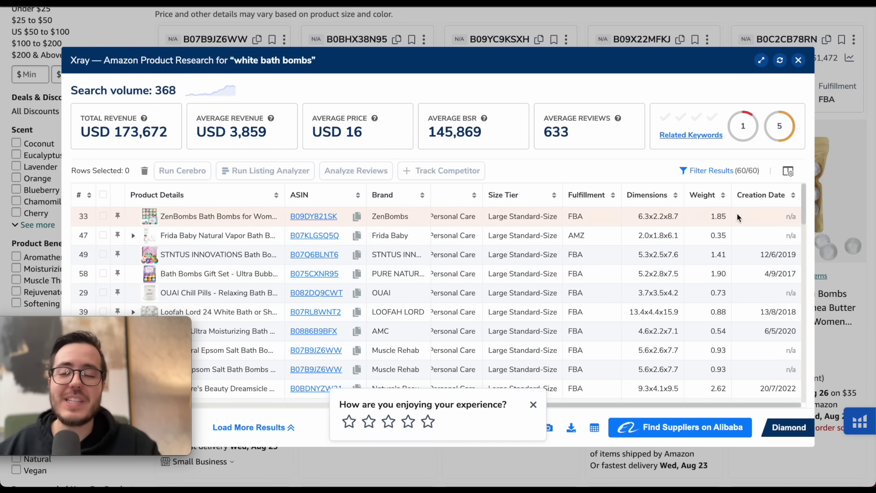
Compare revenue and review counts of the lower-selling products, inspecting the Natural Epsom Salt Bath Bombs from Muscle Rehab.
{"action": "scroll", "coordinate": [579, 272], "scroll_direction": "left", "scroll_amount": 5}
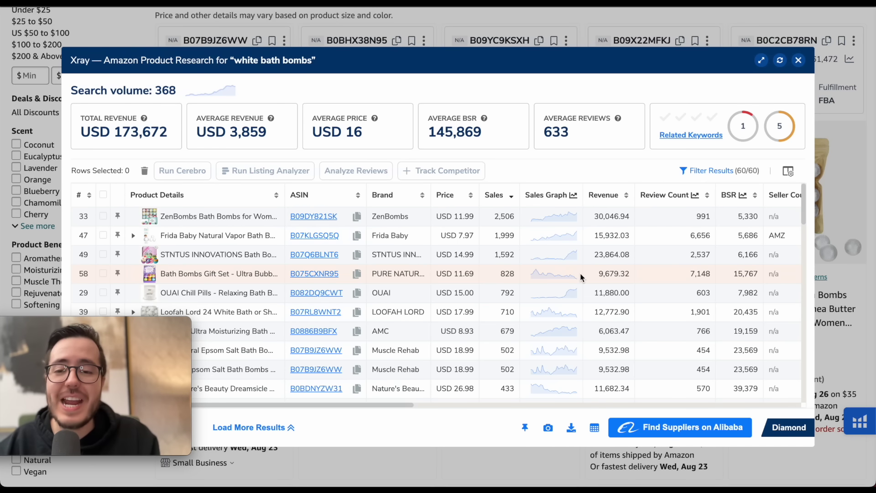
{"action": "scroll", "coordinate": [221, 276], "scroll_direction": "down", "scroll_amount": 2}
{"action": "mouse_move", "coordinate": [217, 275]}
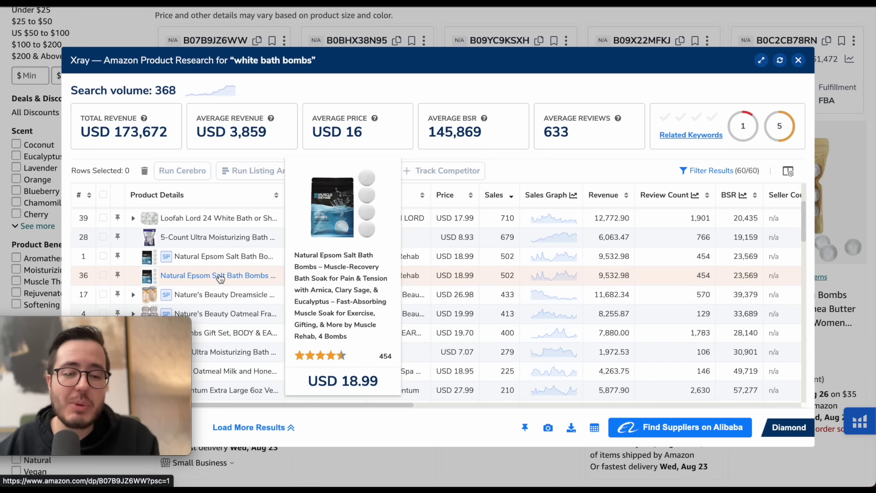
{"action": "left_click", "coordinate": [220, 276]}
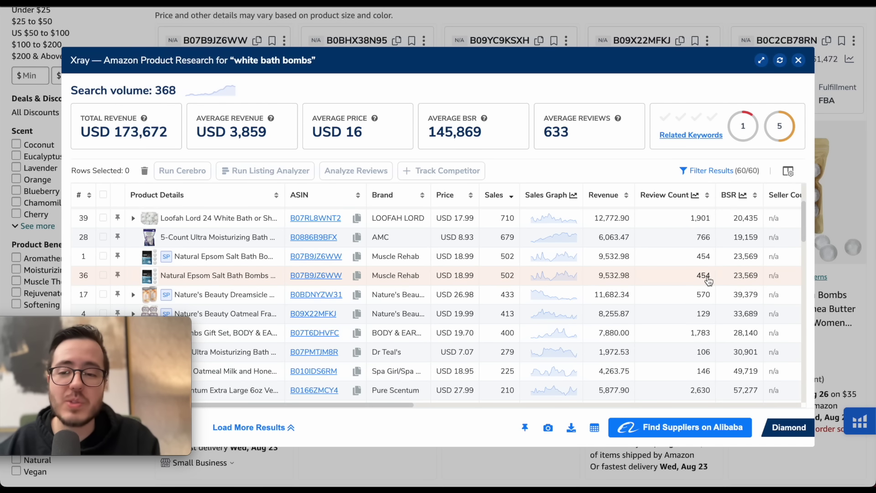
{"action": "scroll", "coordinate": [687, 268], "scroll_direction": "down", "scroll_amount": 1}
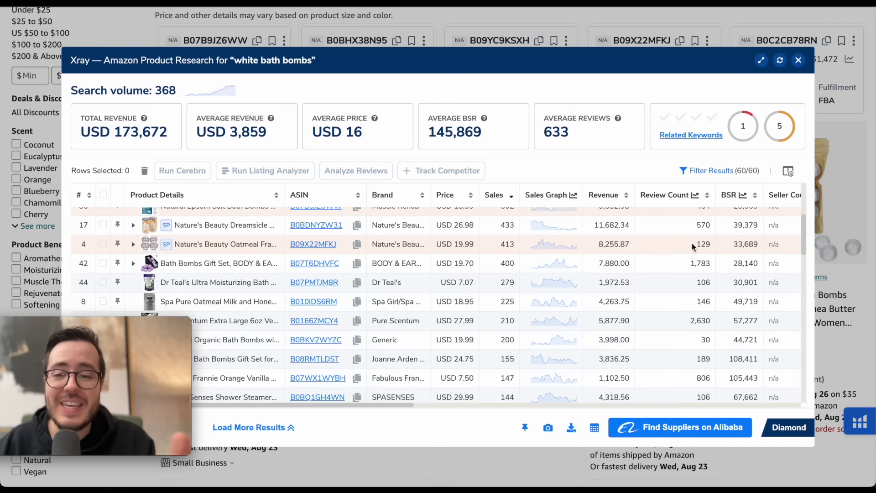
{"action": "scroll", "coordinate": [666, 244], "scroll_direction": "down", "scroll_amount": 2}
{"action": "scroll", "coordinate": [667, 246], "scroll_direction": "down", "scroll_amount": 1}
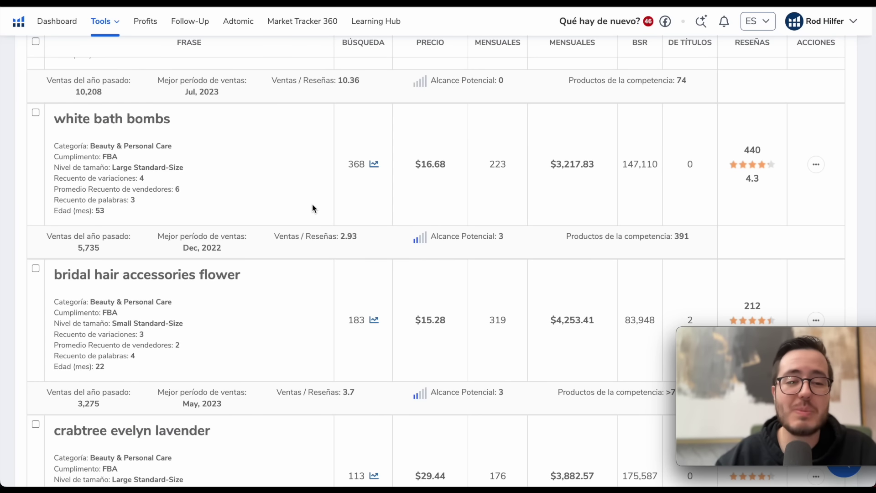
Browse the Black Box keyword phrases listed below "white bath bombs".
{"action": "scroll", "coordinate": [312, 208], "scroll_direction": "down", "scroll_amount": 5}
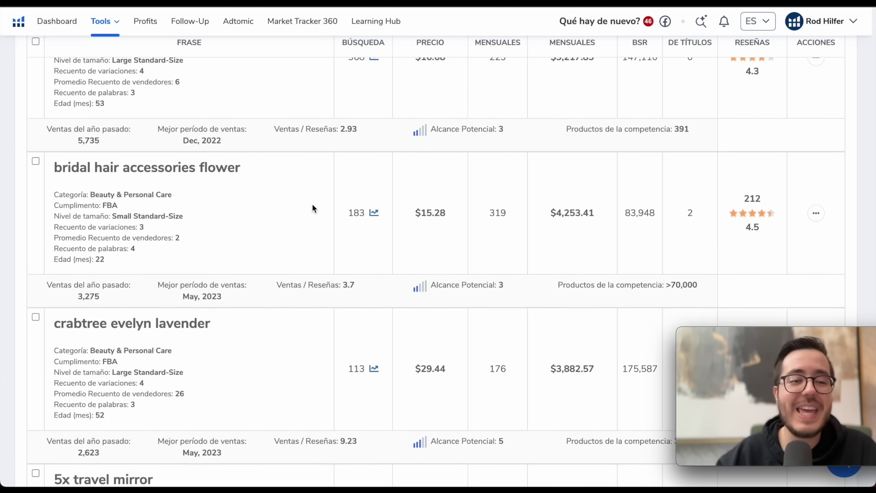
{"action": "scroll", "coordinate": [312, 209], "scroll_direction": "down", "scroll_amount": 2}
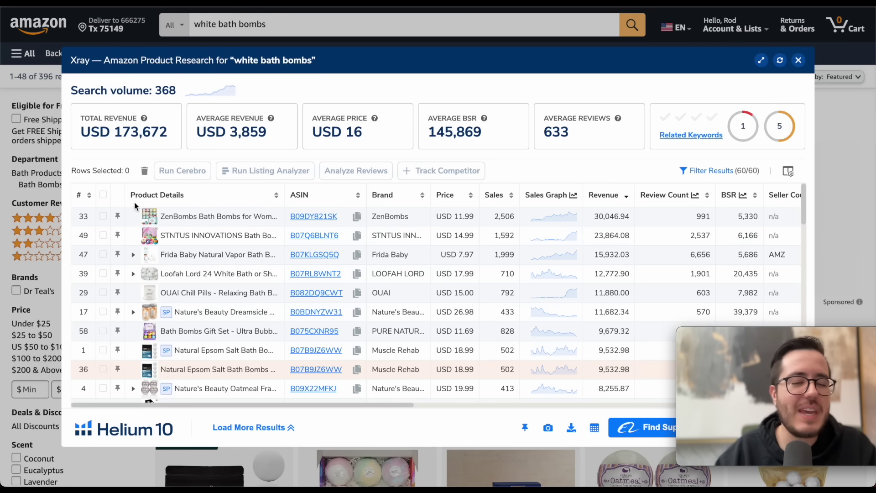
Search Amazon for "bath bomb" and examine the first results page down to its related searches.
{"action": "mouse_move", "coordinate": [211, 221]}
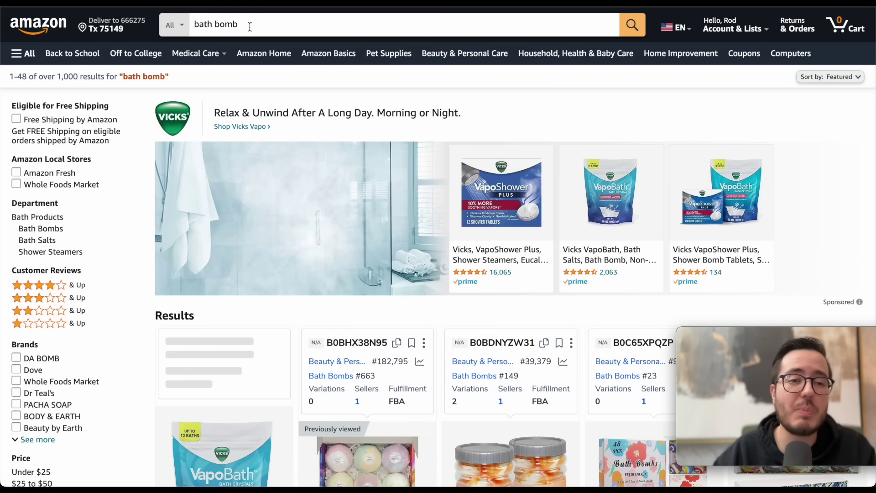
{"action": "scroll", "coordinate": [424, 262], "scroll_direction": "down", "scroll_amount": 10}
{"action": "scroll", "coordinate": [424, 261], "scroll_direction": "down", "scroll_amount": 15}
{"action": "scroll", "coordinate": [424, 261], "scroll_direction": "down", "scroll_amount": 20}
{"action": "scroll", "coordinate": [423, 261], "scroll_direction": "down", "scroll_amount": 20}
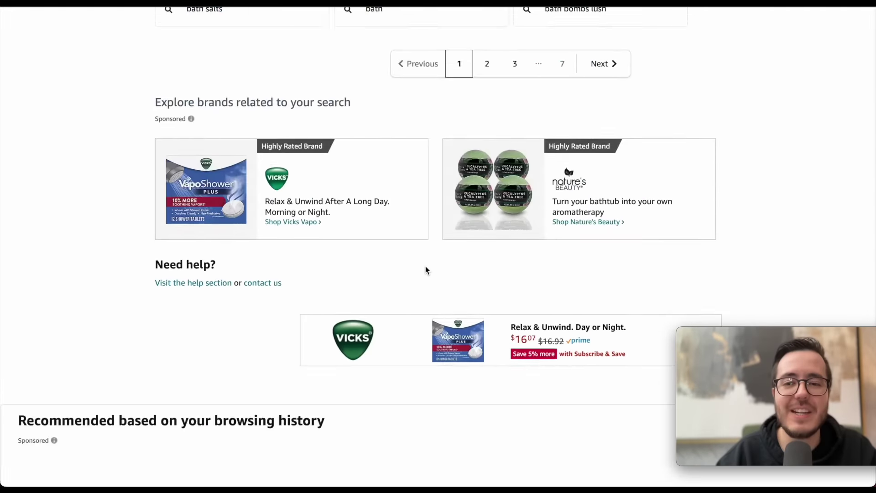
{"action": "scroll", "coordinate": [426, 270], "scroll_direction": "up", "scroll_amount": 6}
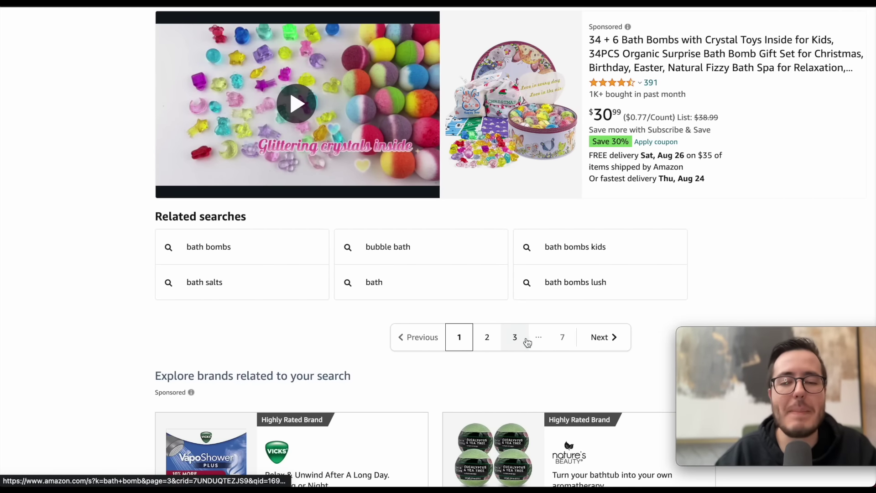
{"action": "scroll", "coordinate": [506, 250], "scroll_direction": "up", "scroll_amount": 20}
{"action": "scroll", "coordinate": [506, 247], "scroll_direction": "up", "scroll_amount": 5}
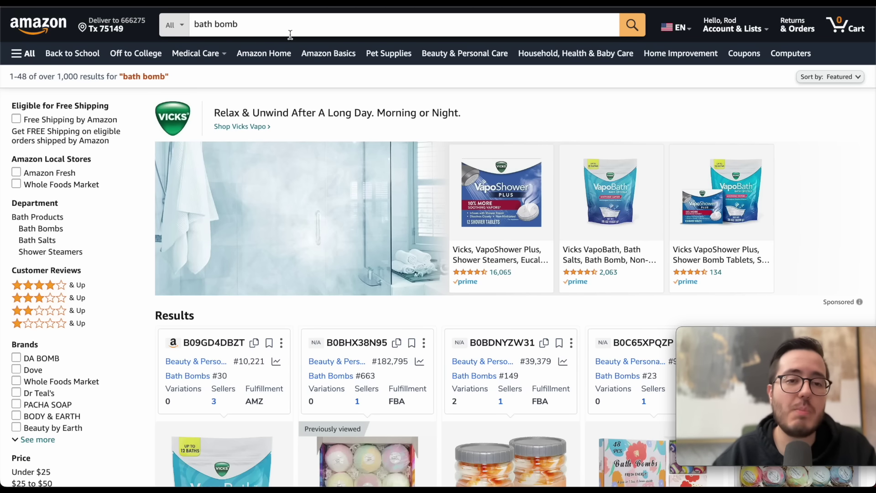
Run the Xray Amazon Product Research analysis on the "bath bomb" results and sort the products by revenue, highest first.
{"action": "scroll", "coordinate": [517, 236], "scroll_direction": "down", "scroll_amount": 12}
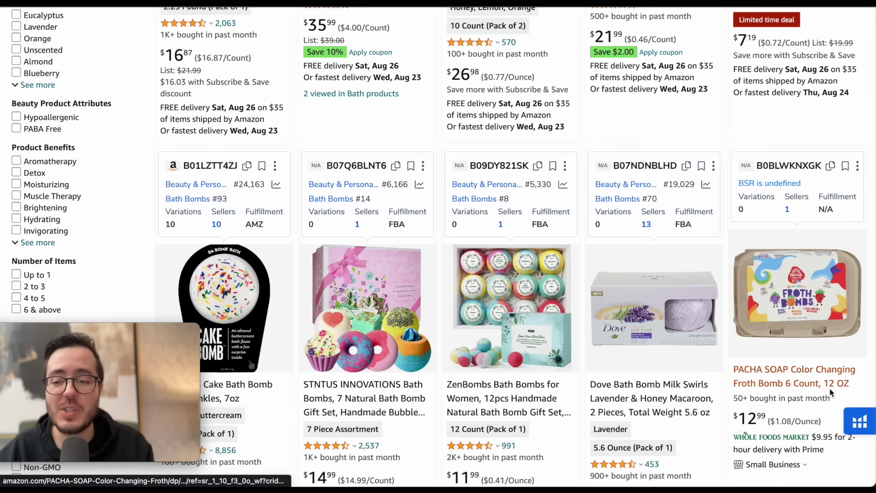
{"action": "left_click", "coordinate": [860, 421]}
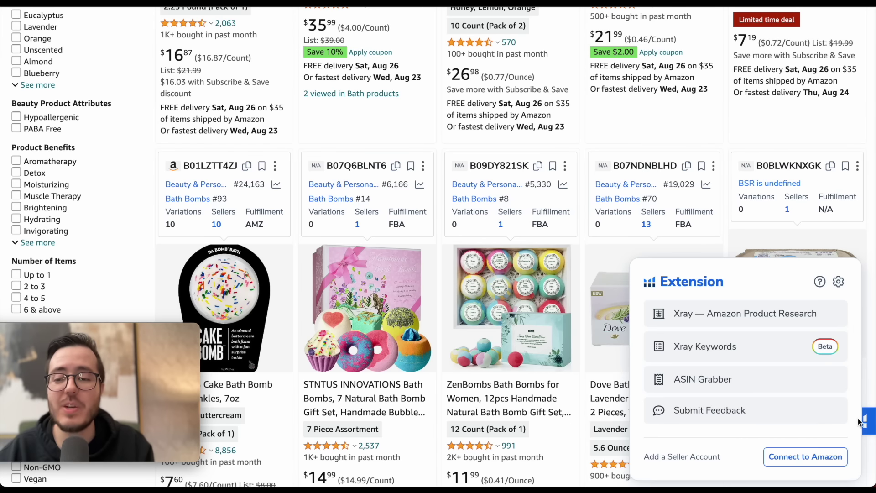
{"action": "left_click", "coordinate": [684, 314]}
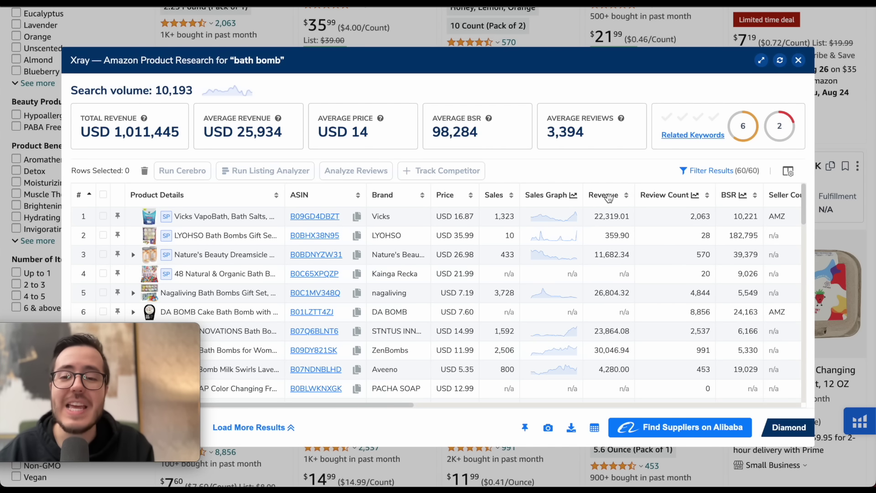
{"action": "left_click", "coordinate": [608, 197]}
{"action": "left_click", "coordinate": [608, 196]}
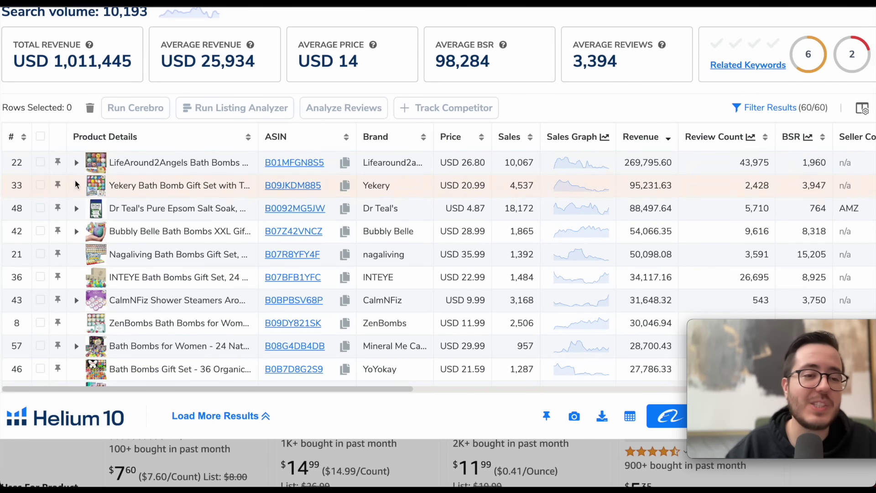
Select the LifeAround2Angels, Yekery, Bubbly Belle and first Nagaliving bath bomb sets in the Xray results, skipping Dr Teal's Epsom salt.
{"action": "mouse_move", "coordinate": [99, 164]}
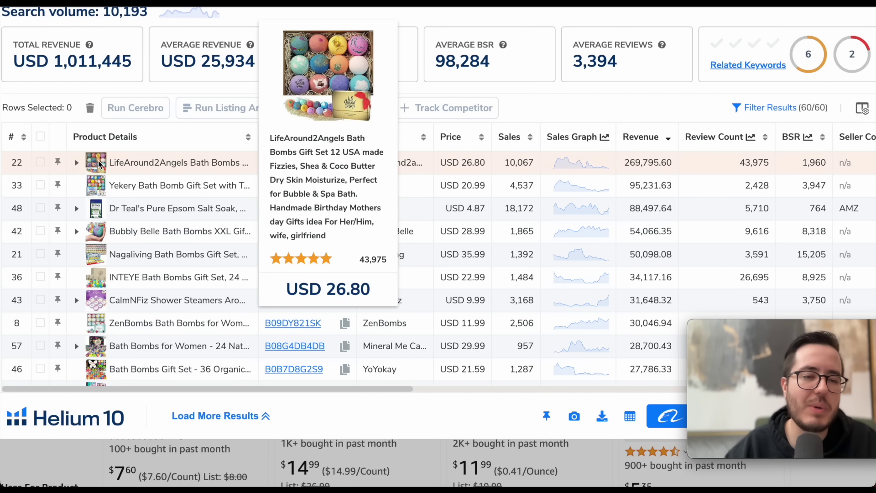
{"action": "left_click", "coordinate": [40, 163]}
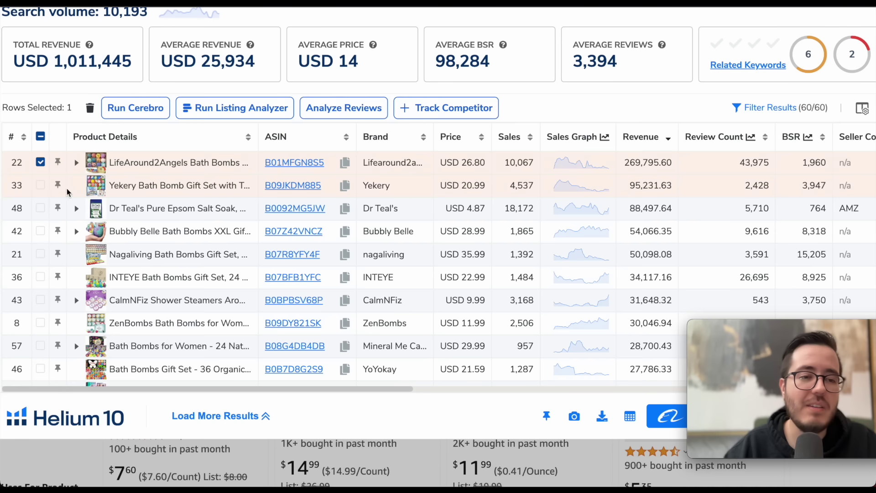
{"action": "left_click", "coordinate": [40, 186]}
{"action": "mouse_move", "coordinate": [94, 211]}
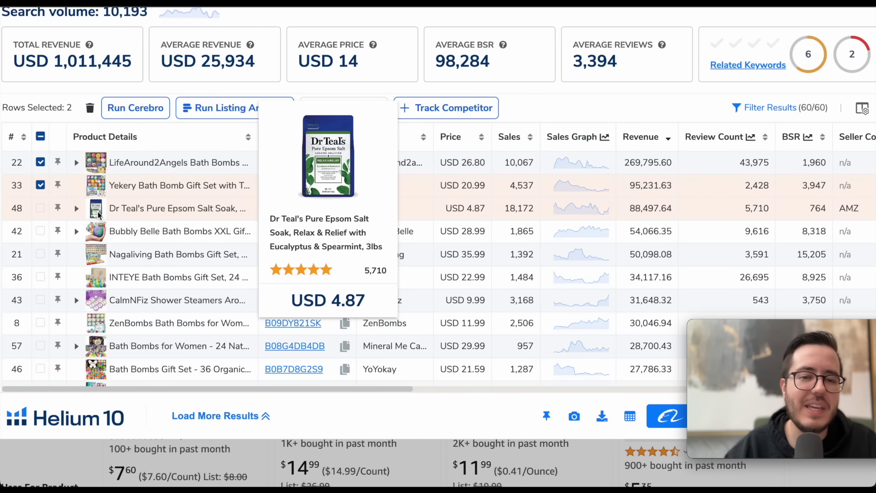
{"action": "mouse_move", "coordinate": [104, 235]}
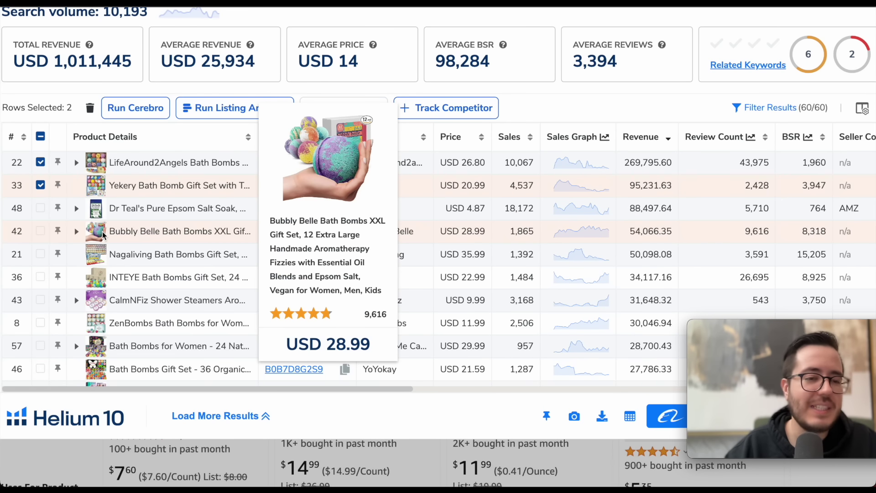
{"action": "left_click", "coordinate": [40, 232]}
{"action": "left_click", "coordinate": [40, 254]}
Add the INTEYE, CalmNFiz, ZenBombs and 24-piece Bath Bombs for Women products to the Xray selection.
{"action": "mouse_move", "coordinate": [96, 284]}
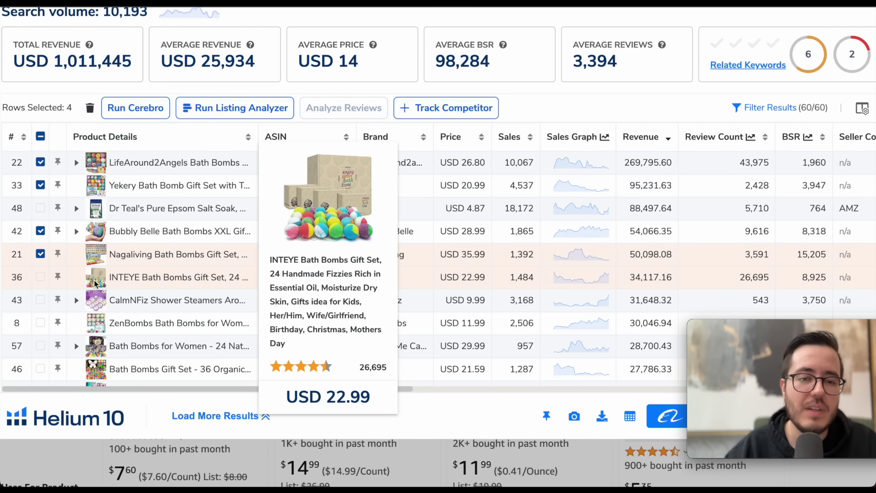
{"action": "left_click", "coordinate": [41, 278]}
{"action": "mouse_move", "coordinate": [98, 306]}
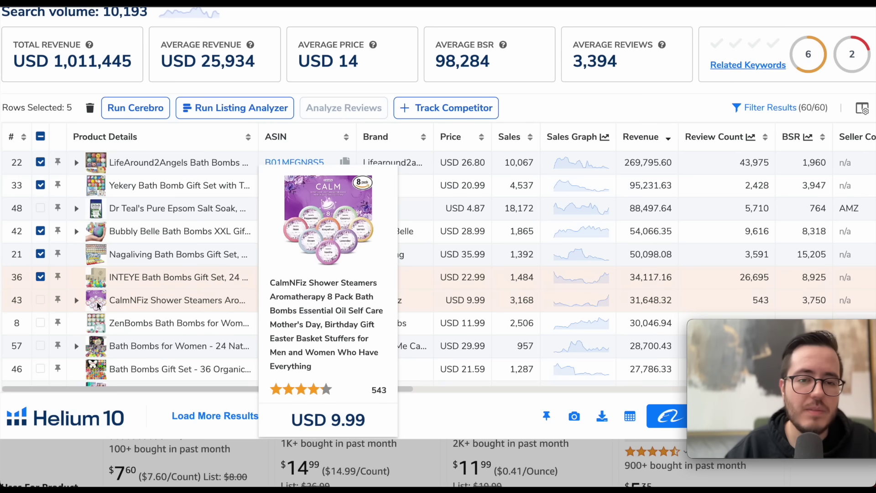
{"action": "left_click", "coordinate": [40, 300]}
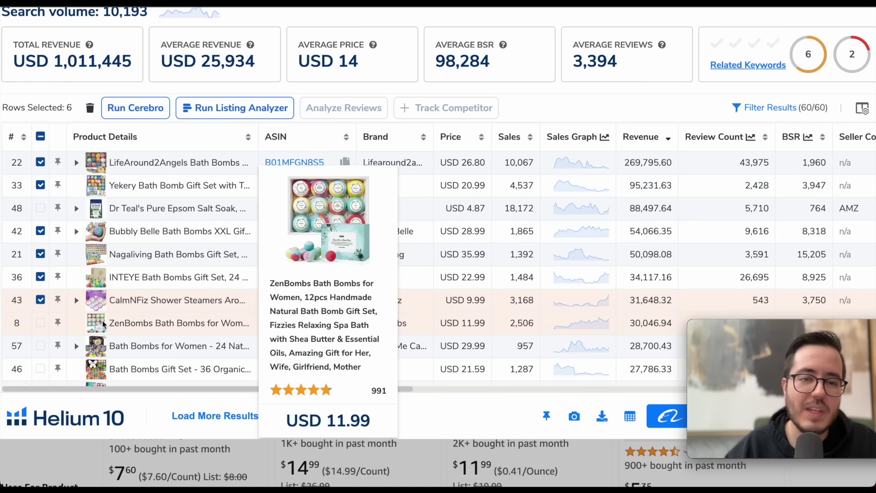
{"action": "mouse_move", "coordinate": [97, 352]}
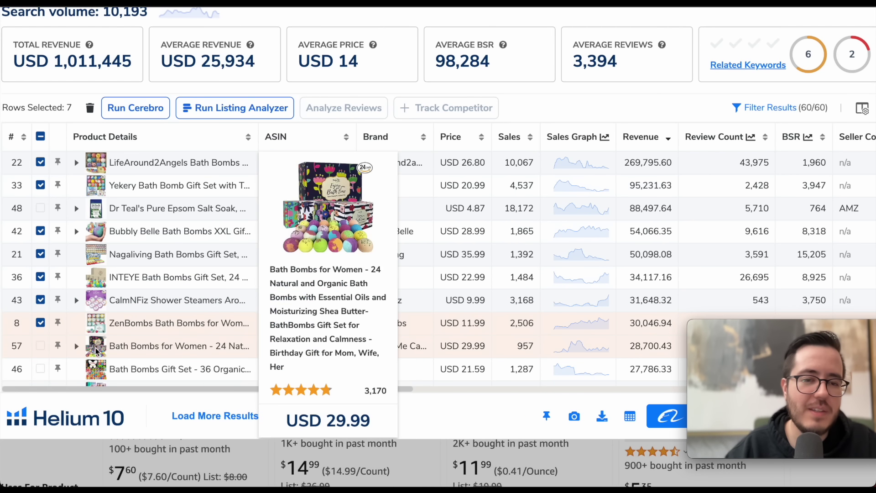
{"action": "left_click", "coordinate": [40, 345]}
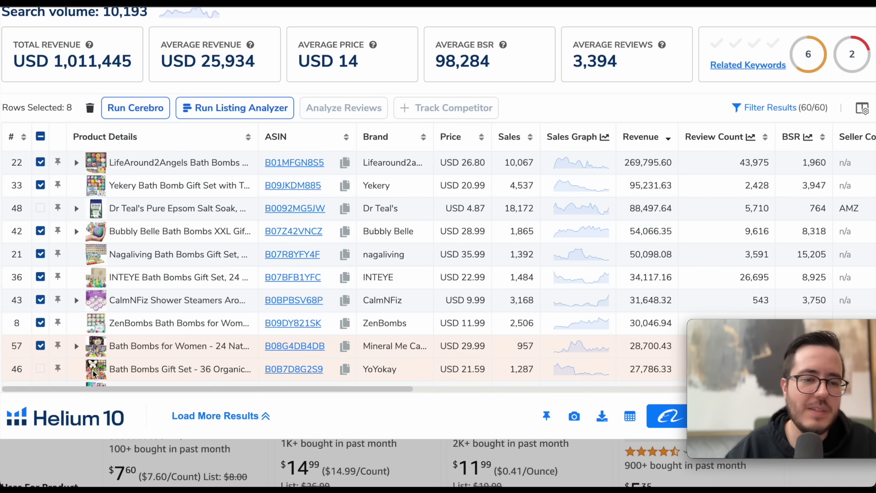
Add the 36- and 48-piece YoYokay bath bomb gift sets to the selection and run Cerebro on the selected products.
{"action": "mouse_move", "coordinate": [96, 374]}
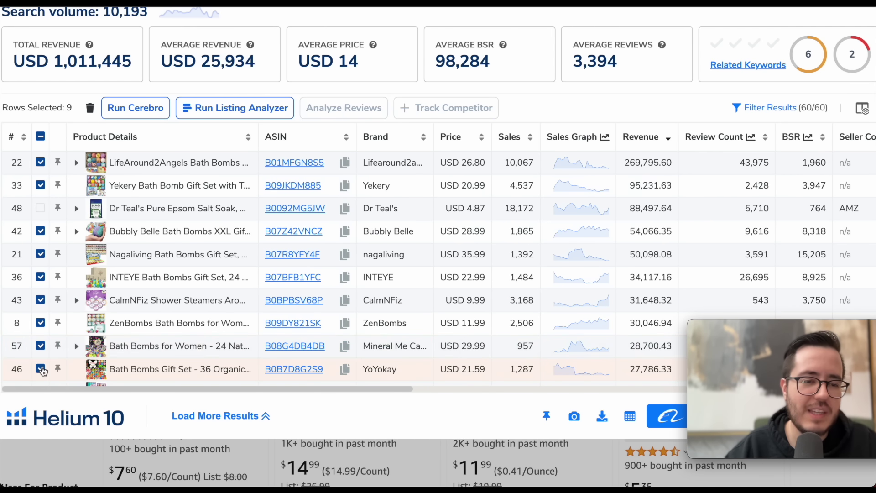
{"action": "scroll", "coordinate": [42, 370], "scroll_direction": "down", "scroll_amount": 2}
{"action": "mouse_move", "coordinate": [97, 327]}
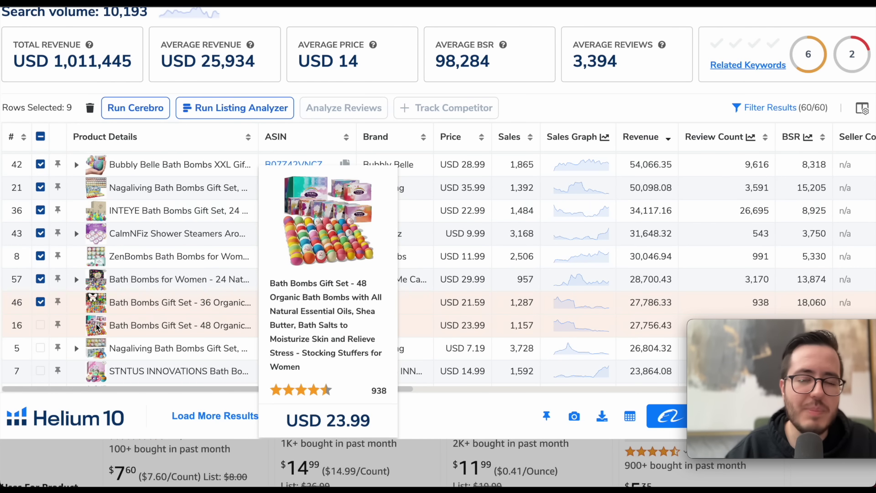
{"action": "left_click", "coordinate": [41, 325]}
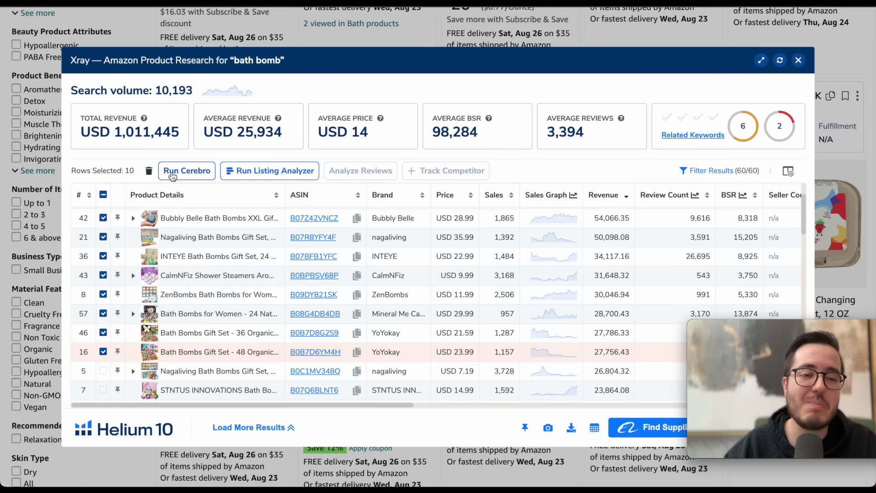
{"action": "left_click", "coordinate": [189, 173]}
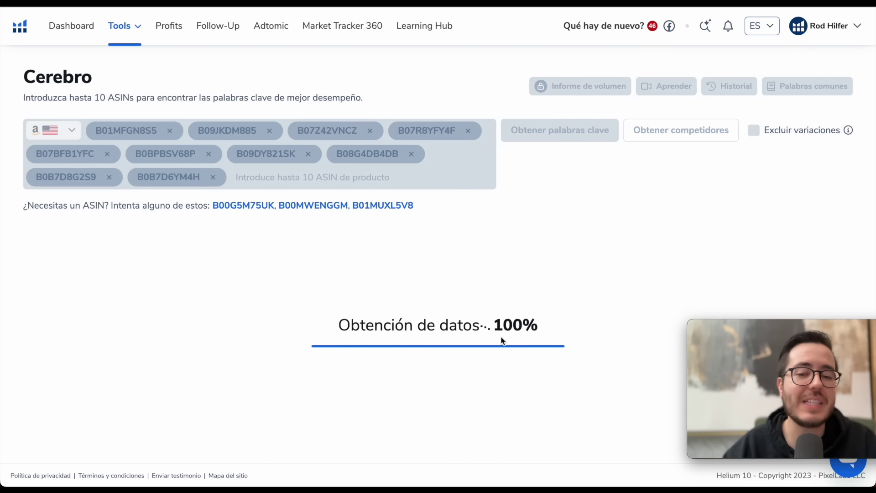
Review the Cerebro keyword results for the competitors and restrict them to the main keywords (Palabras clave principales).
{"action": "scroll", "coordinate": [509, 190], "scroll_direction": "down", "scroll_amount": 15}
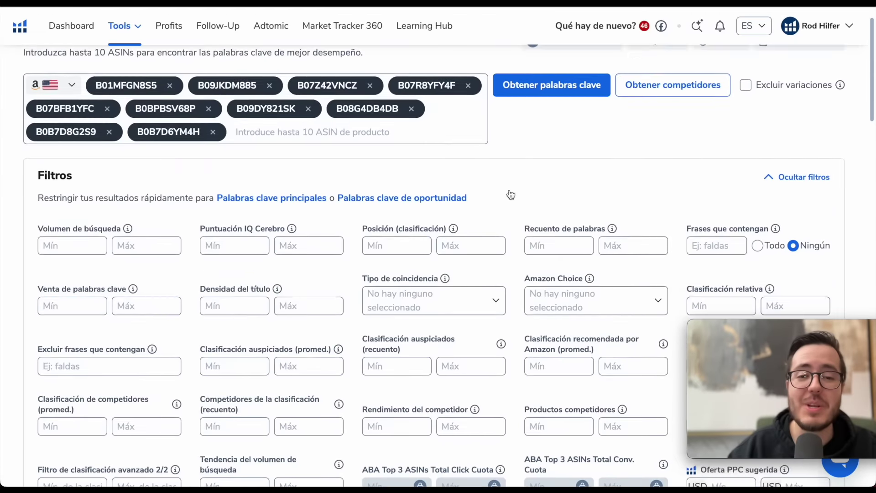
{"action": "scroll", "coordinate": [509, 190], "scroll_direction": "up", "scroll_amount": 1}
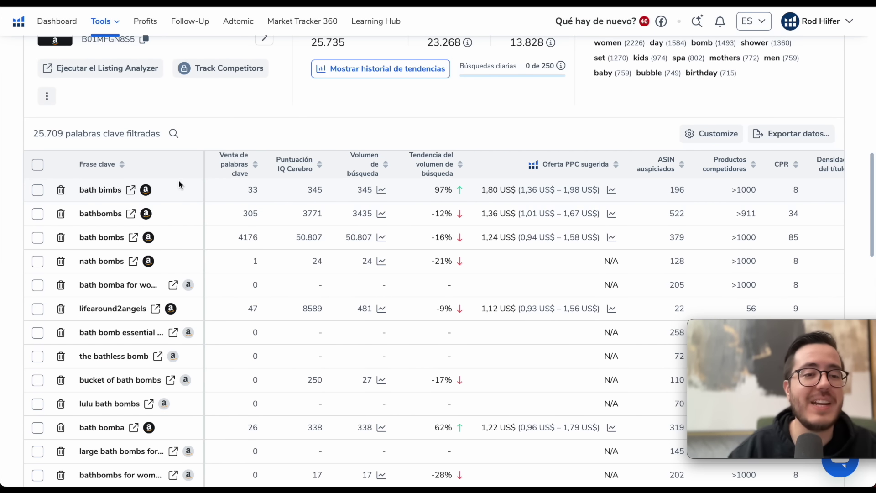
{"action": "left_click_drag", "start_coordinate": [34, 135], "coordinate": [66, 131]}
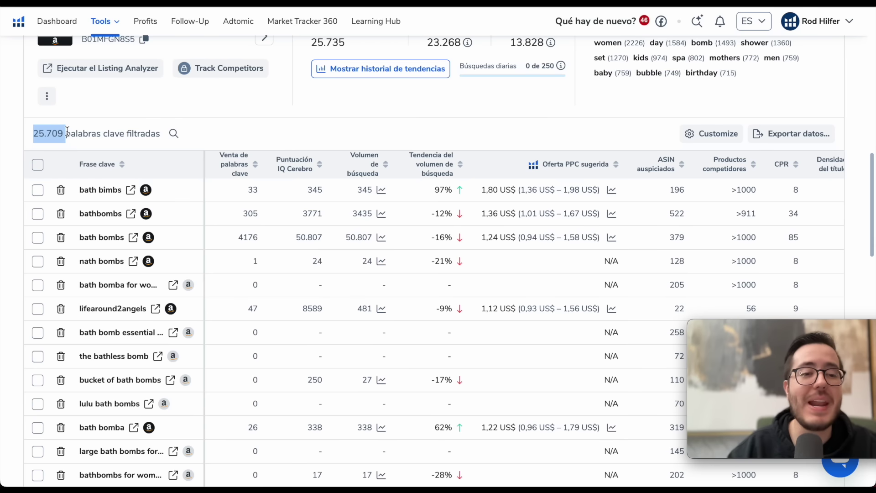
{"action": "scroll", "coordinate": [18, 122], "scroll_direction": "down", "scroll_amount": 1}
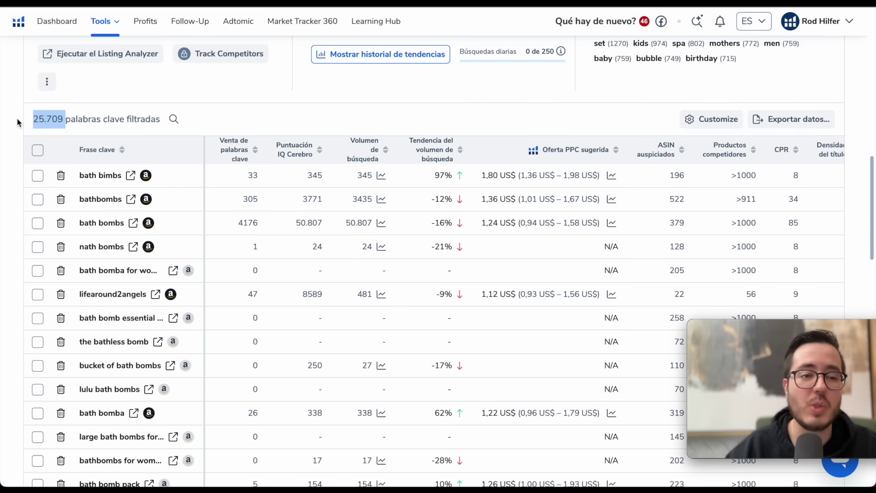
{"action": "scroll", "coordinate": [17, 122], "scroll_direction": "up", "scroll_amount": 10}
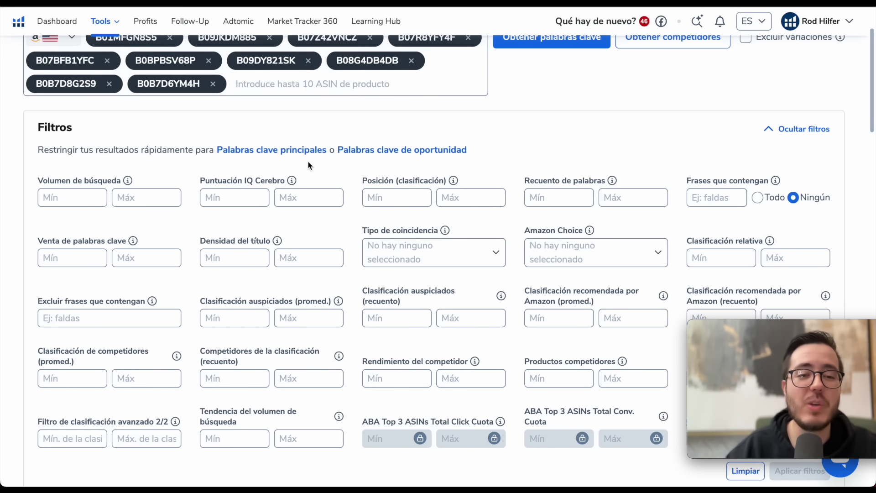
{"action": "mouse_move", "coordinate": [282, 154]}
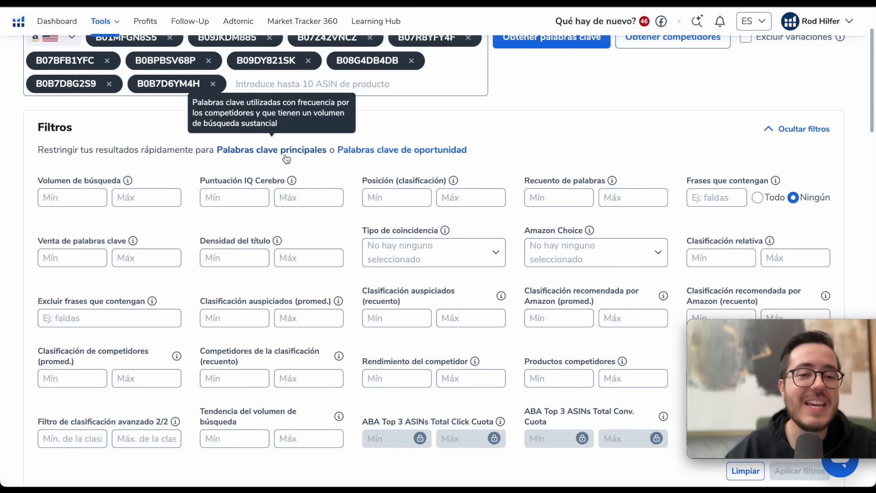
{"action": "left_click", "coordinate": [262, 152]}
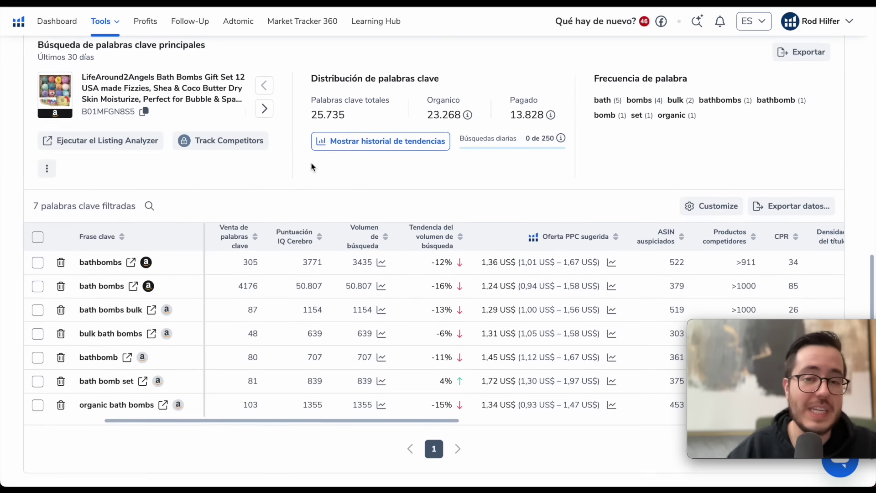
{"action": "scroll", "coordinate": [312, 166], "scroll_direction": "down", "scroll_amount": 2}
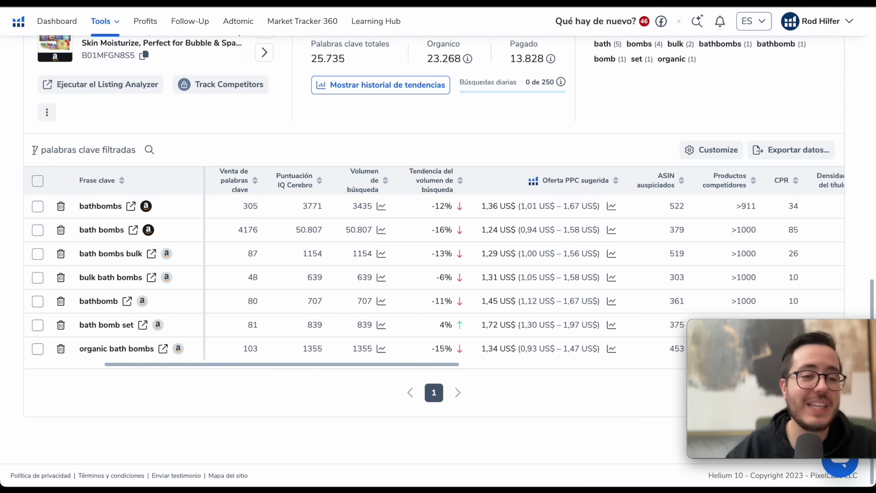
{"action": "left_click_drag", "start_coordinate": [31, 152], "coordinate": [89, 153]}
{"action": "scroll", "coordinate": [89, 155], "scroll_direction": "up", "scroll_amount": 3}
{"action": "scroll", "coordinate": [45, 254], "scroll_direction": "down", "scroll_amount": 2}
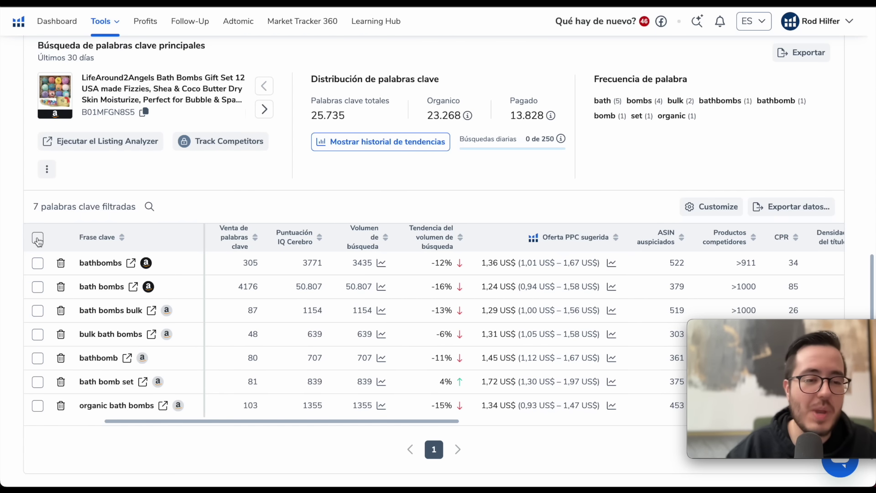
{"action": "left_click", "coordinate": [37, 238]}
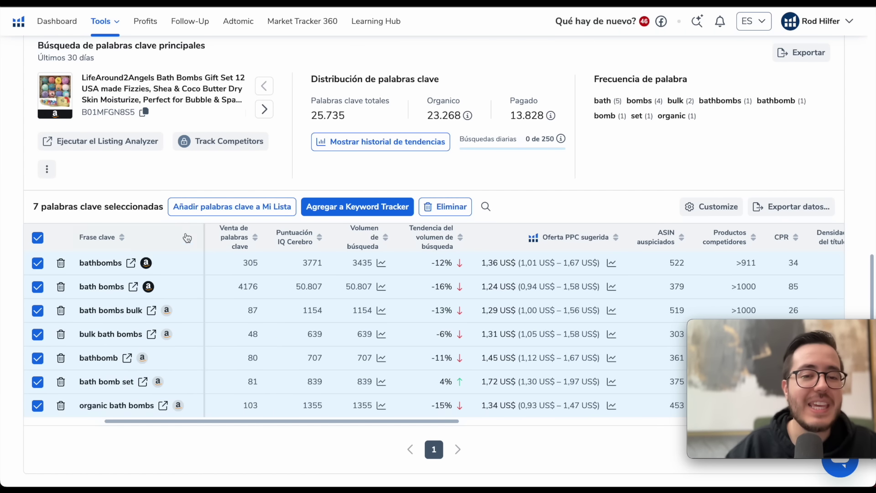
{"action": "left_click", "coordinate": [261, 211]}
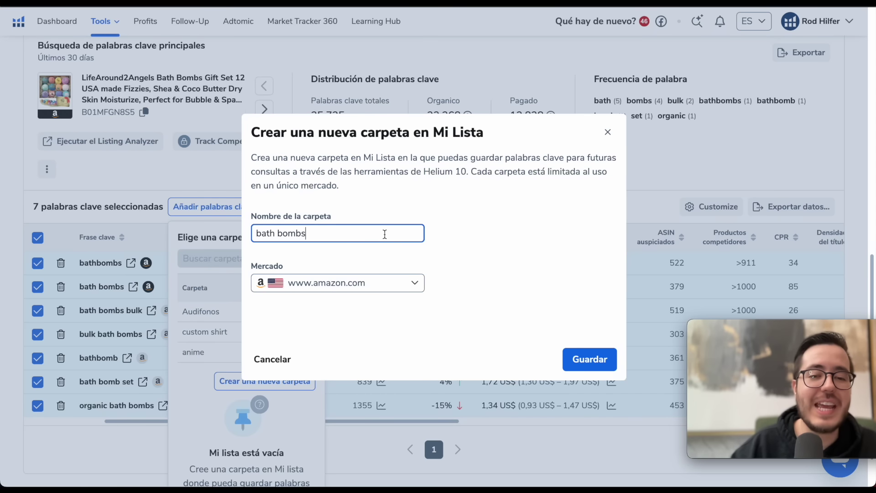
{"action": "left_click", "coordinate": [589, 359]}
{"action": "scroll", "coordinate": [287, 303], "scroll_direction": "down", "scroll_amount": 5}
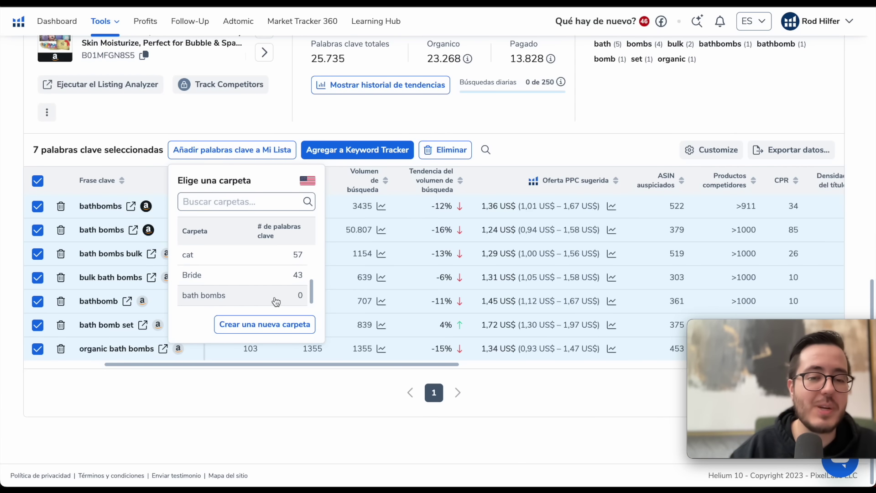
{"action": "left_click", "coordinate": [275, 301]}
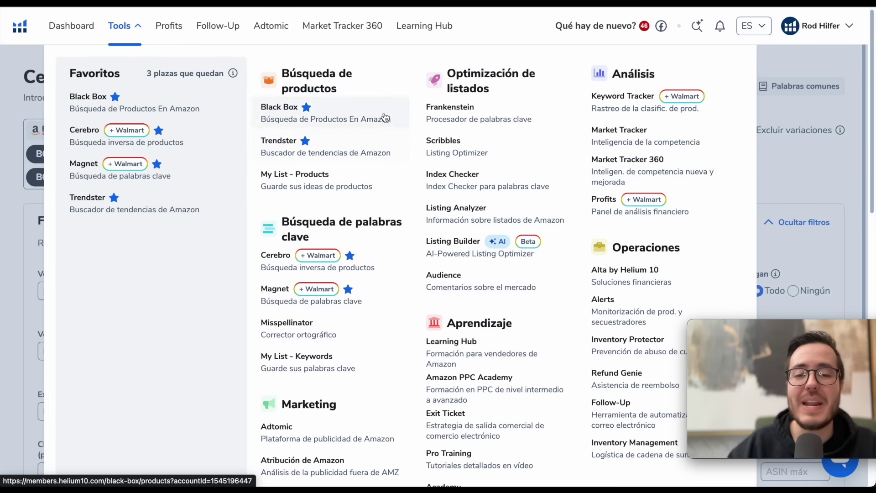
Start a new listing from scratch in Listing Builder for the amazon.com marketplace, without a base ASIN.
{"action": "left_click", "coordinate": [454, 246]}
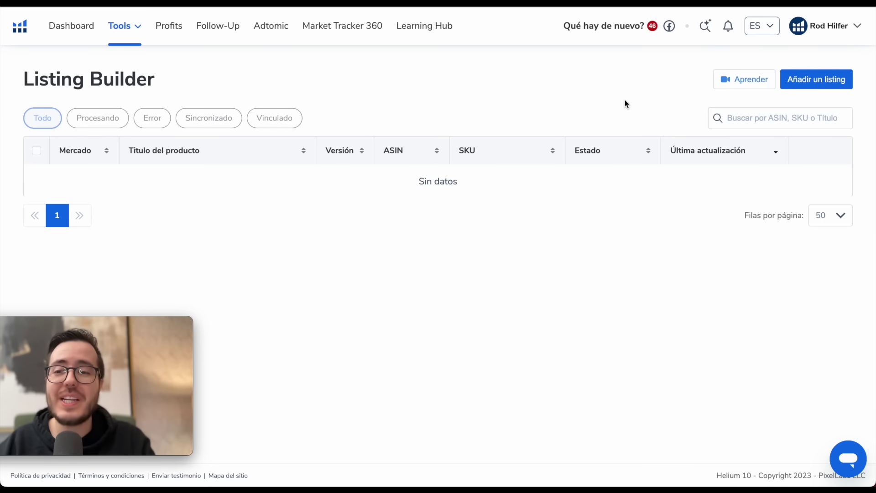
{"action": "left_click", "coordinate": [811, 85]}
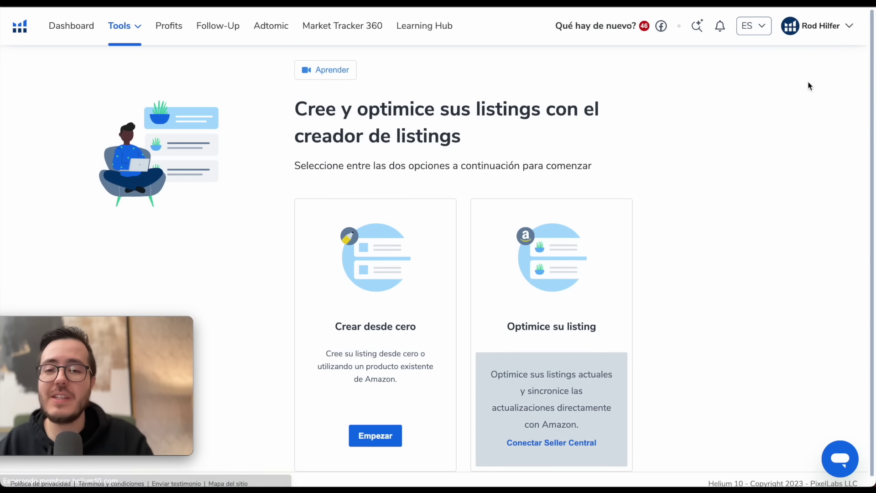
{"action": "left_click", "coordinate": [379, 440]}
{"action": "left_click", "coordinate": [447, 216]}
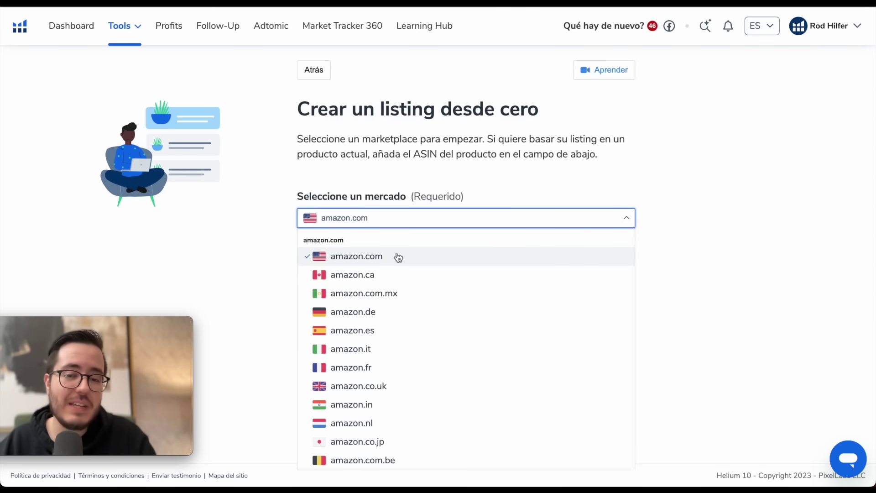
{"action": "left_click", "coordinate": [386, 260]}
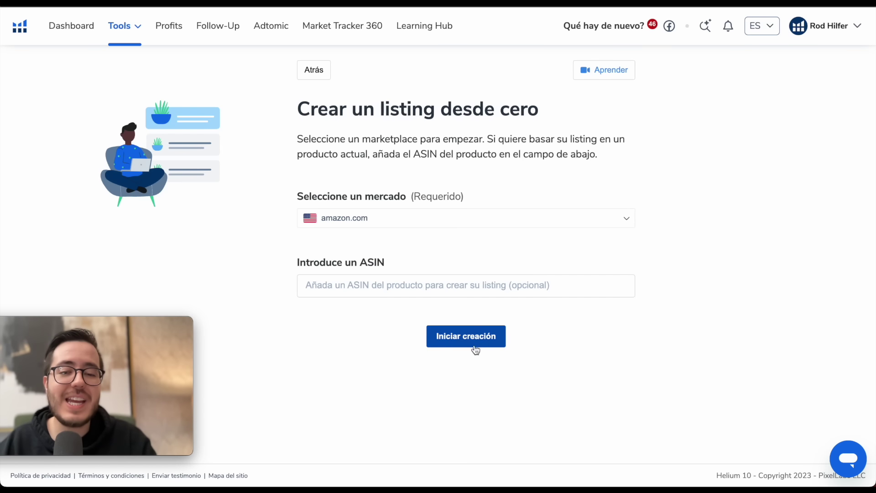
{"action": "left_click", "coordinate": [459, 340]}
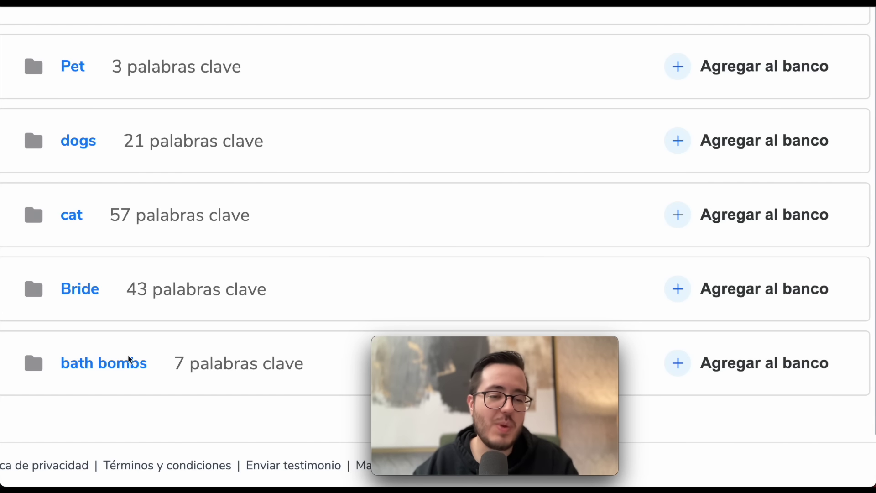
Add the "bath bombs" folder to the listing's keyword bank and continue to creating the listing content.
{"action": "mouse_move", "coordinate": [544, 351]}
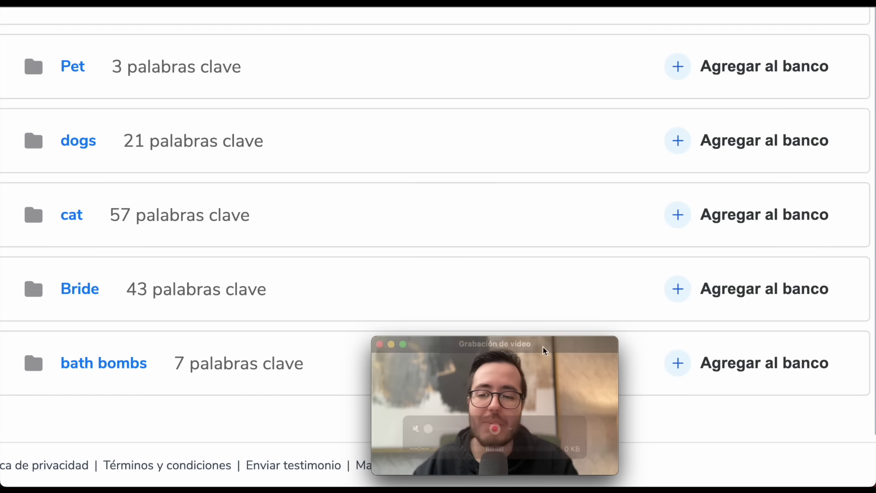
{"action": "left_click", "coordinate": [688, 368]}
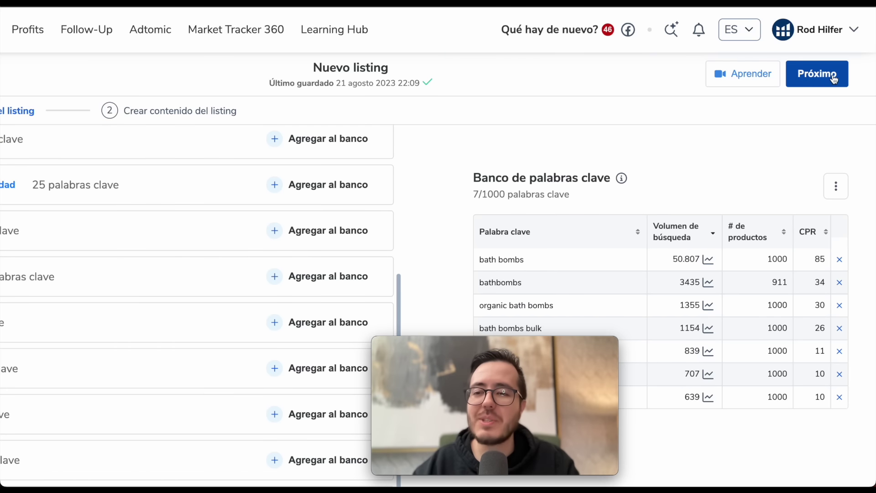
{"action": "left_click", "coordinate": [832, 78]}
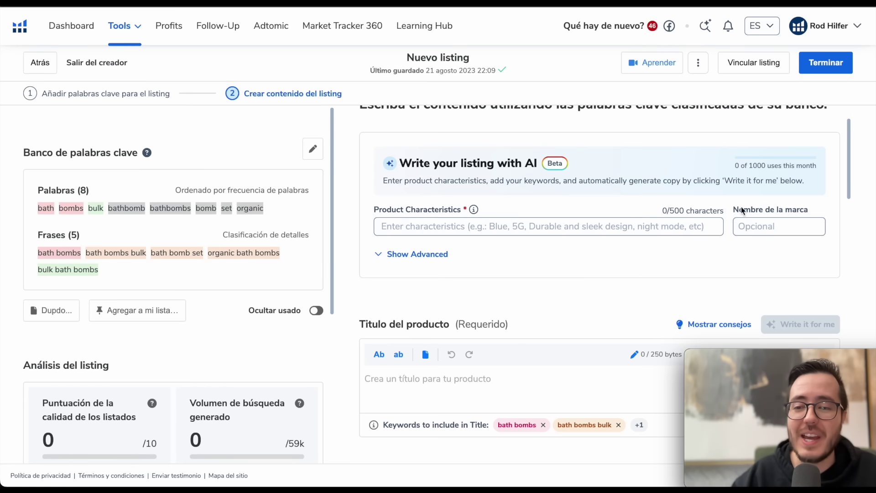
Set the brand name to HILFER and add the product characteristics "white color", "relaxing" and "3 inches" for the AI listing writer.
{"action": "key", "text": "Tab"}
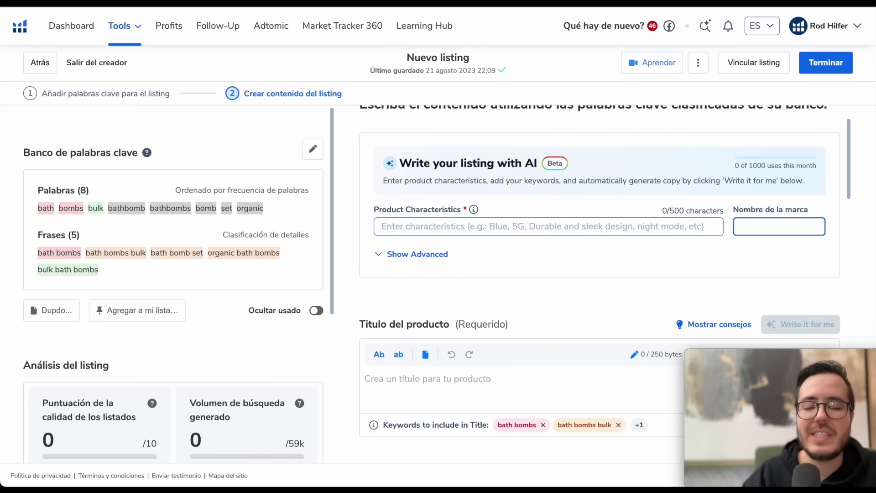
{"action": "type", "text": "HILFER"}
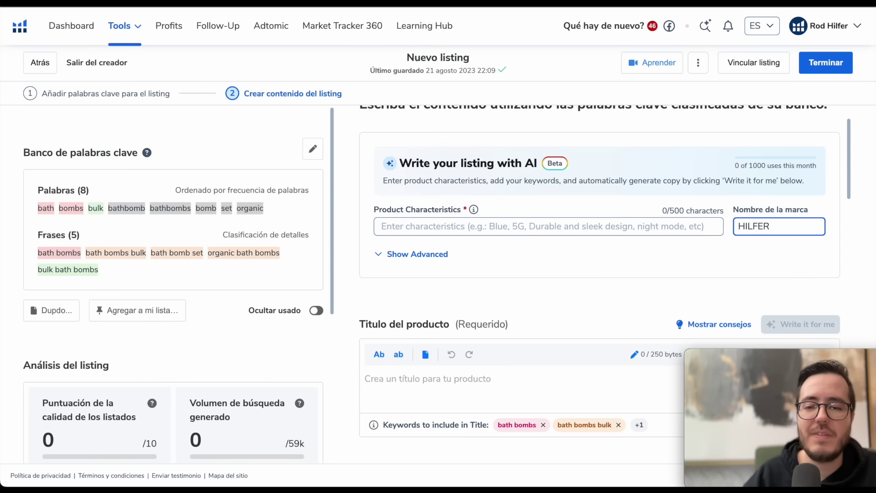
{"action": "left_click", "coordinate": [417, 222]}
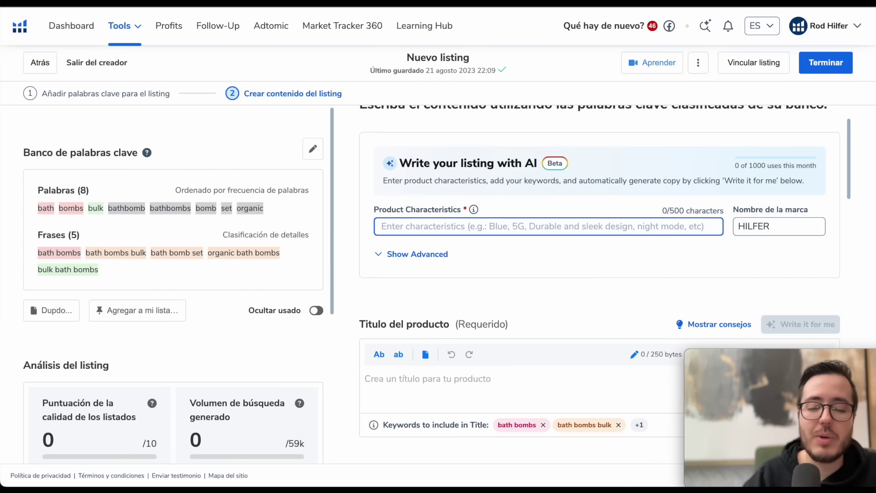
{"action": "type", "text": "white color"}
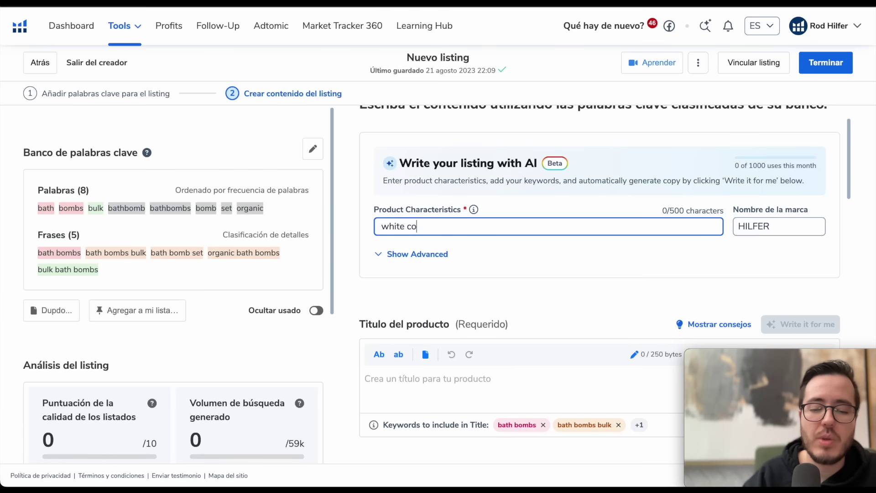
{"action": "key", "text": "Return"}
{"action": "type", "text": "relaxing"}
{"action": "key", "text": "Return"}
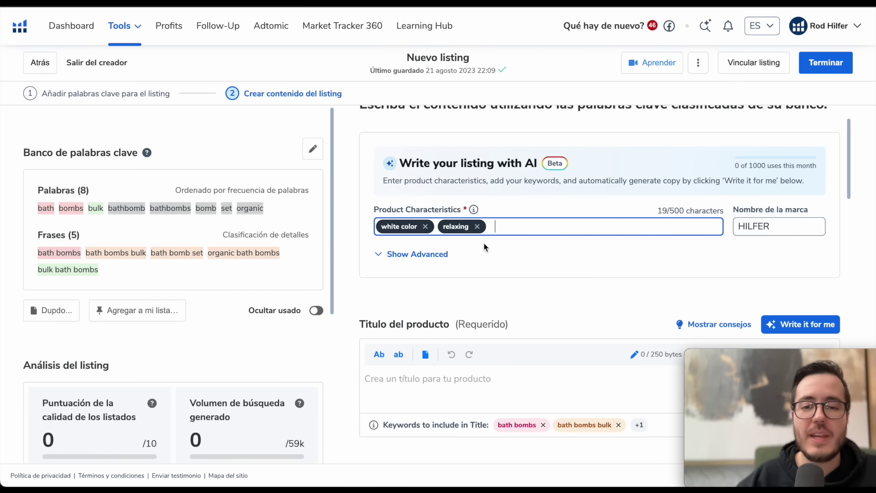
{"action": "scroll", "coordinate": [525, 233], "scroll_direction": "down", "scroll_amount": 1}
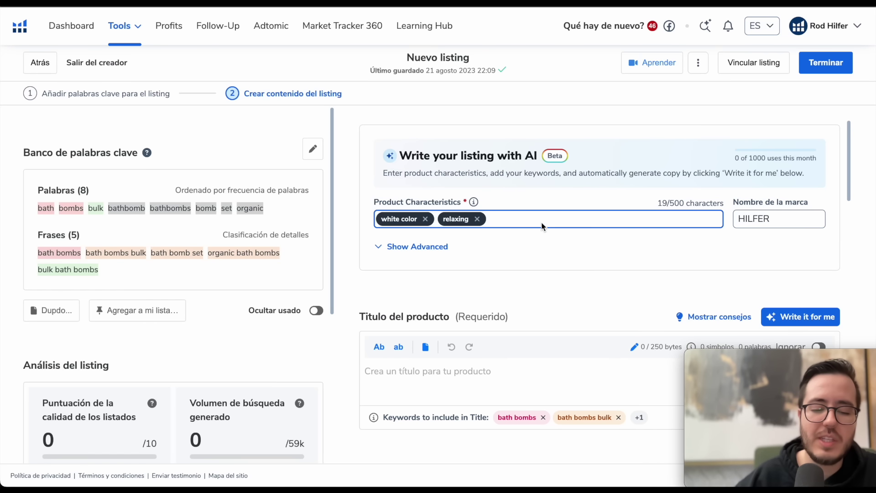
{"action": "type", "text": "3 inches"}
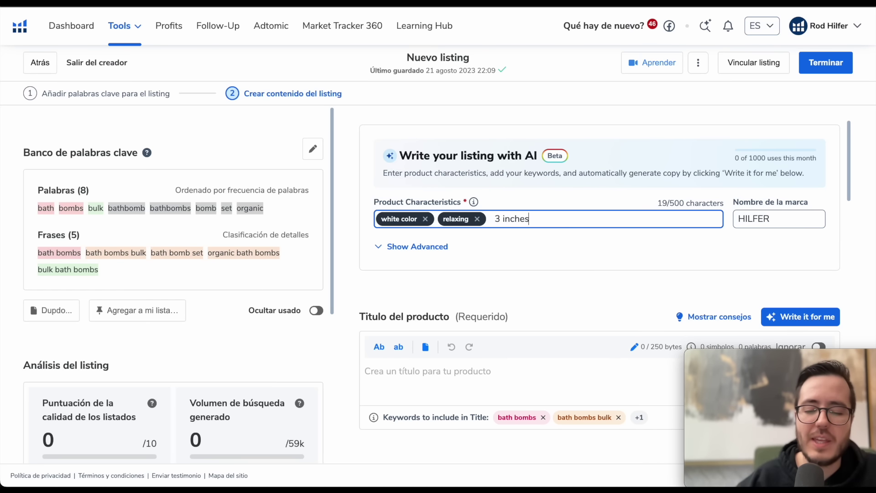
{"action": "key", "text": "Return"}
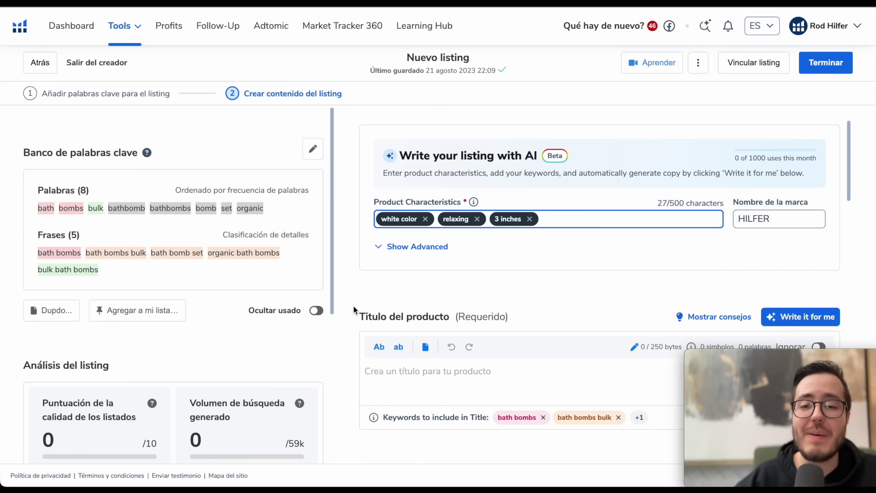
Generate an AI suggestion for the product title from the characteristics and title keywords.
{"action": "scroll", "coordinate": [803, 238], "scroll_direction": "down", "scroll_amount": 3}
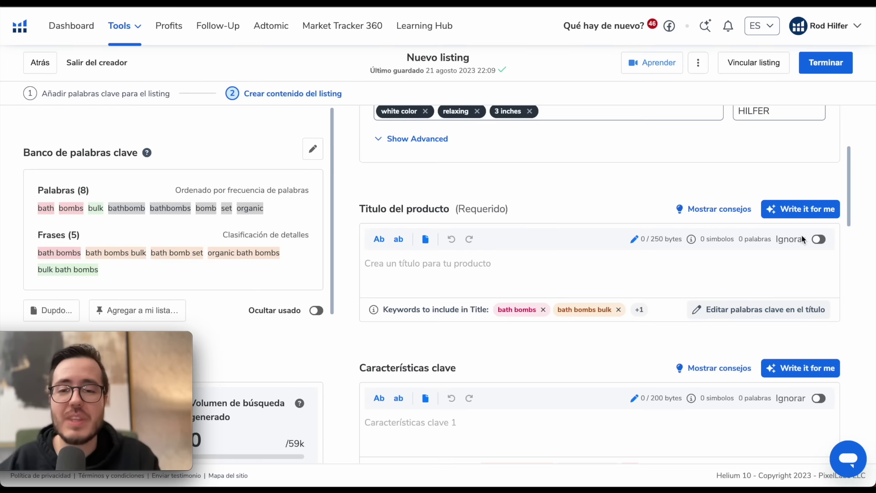
{"action": "scroll", "coordinate": [801, 235], "scroll_direction": "down", "scroll_amount": 2}
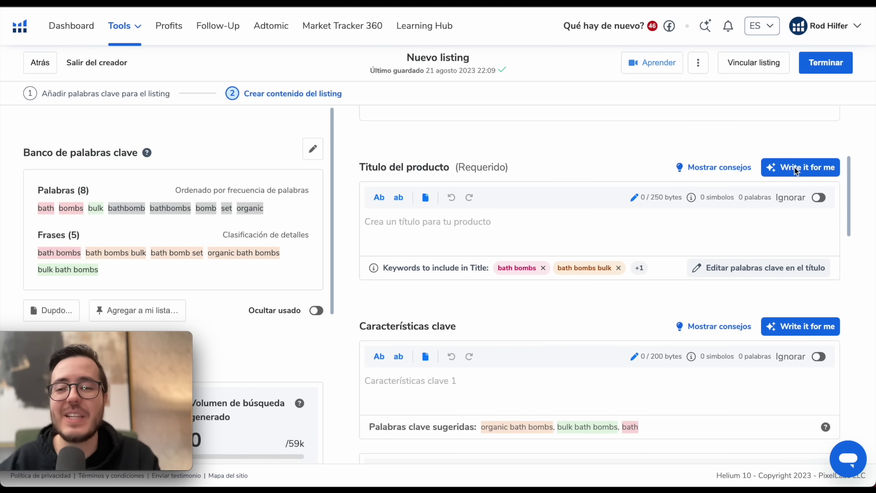
{"action": "left_click", "coordinate": [795, 167]}
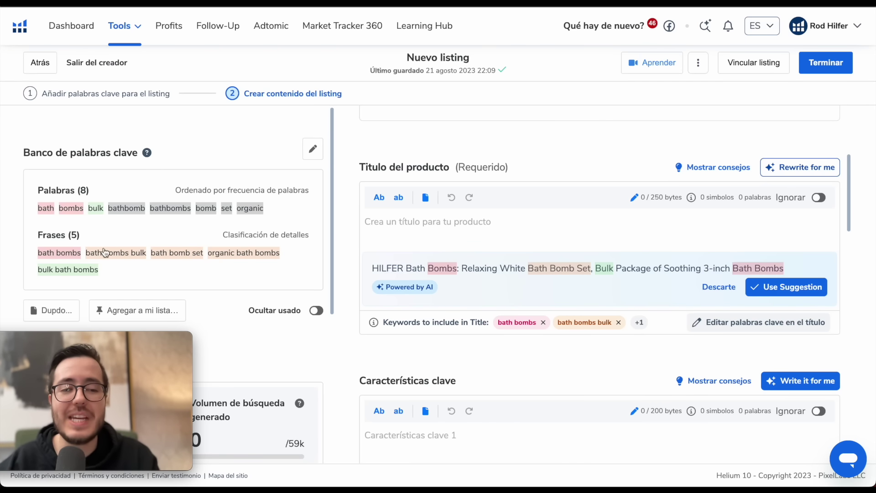
{"action": "scroll", "coordinate": [679, 235], "scroll_direction": "down", "scroll_amount": 1}
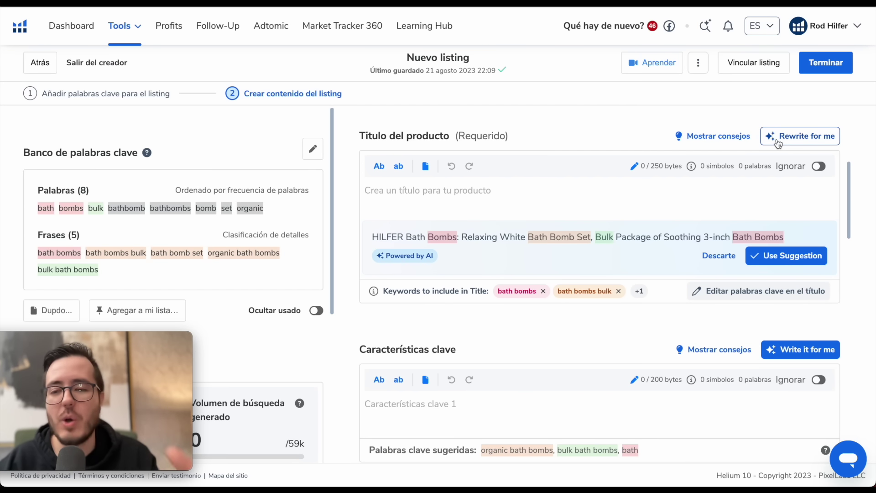
Generate AI suggestions for the key features (Características clave) and review the proposed texts.
{"action": "scroll", "coordinate": [829, 319], "scroll_direction": "down", "scroll_amount": 3}
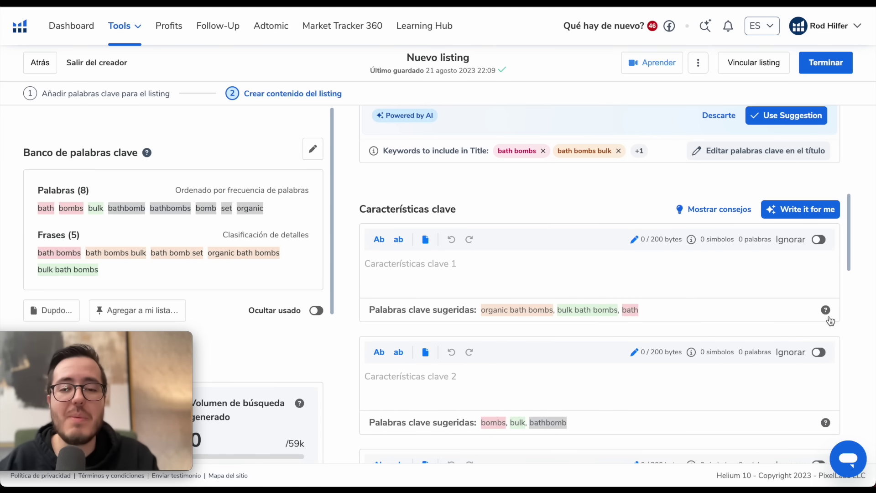
{"action": "scroll", "coordinate": [442, 209], "scroll_direction": "down", "scroll_amount": 1}
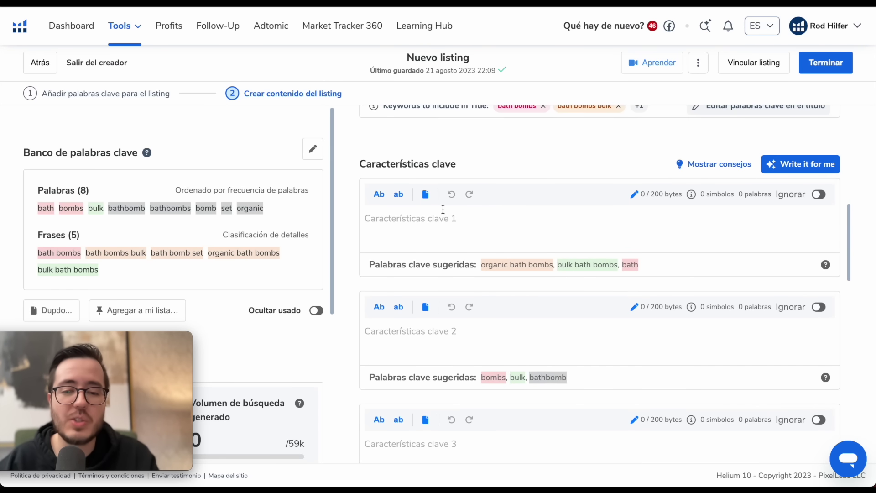
{"action": "left_click", "coordinate": [814, 169]}
{"action": "scroll", "coordinate": [348, 251], "scroll_direction": "down", "scroll_amount": 1}
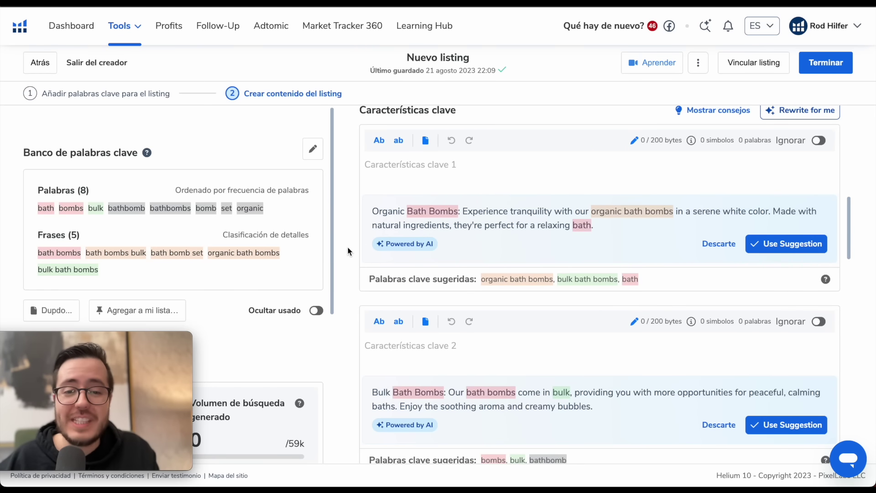
{"action": "scroll", "coordinate": [451, 264], "scroll_direction": "down", "scroll_amount": 3}
{"action": "scroll", "coordinate": [450, 265], "scroll_direction": "down", "scroll_amount": 2}
{"action": "scroll", "coordinate": [634, 353], "scroll_direction": "up", "scroll_amount": 4}
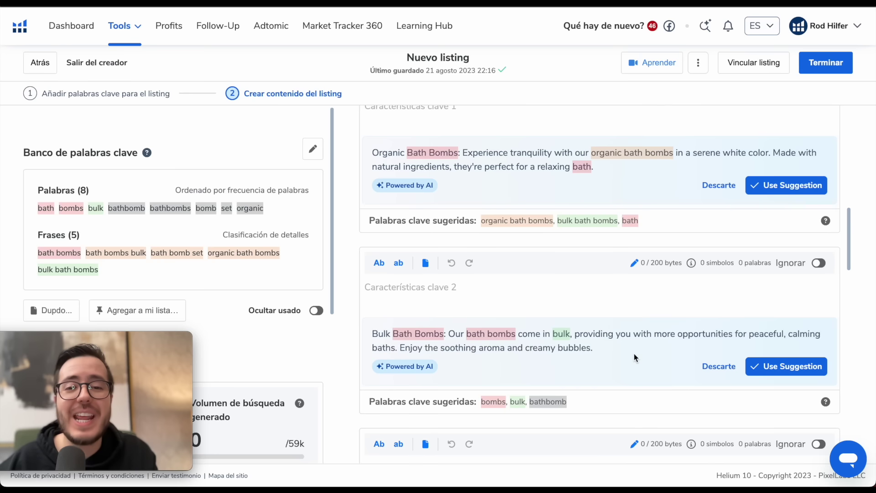
Accept the AI suggestions for key features 1 and 2, and select the inserted text of feature 2.
{"action": "left_click", "coordinate": [785, 185]}
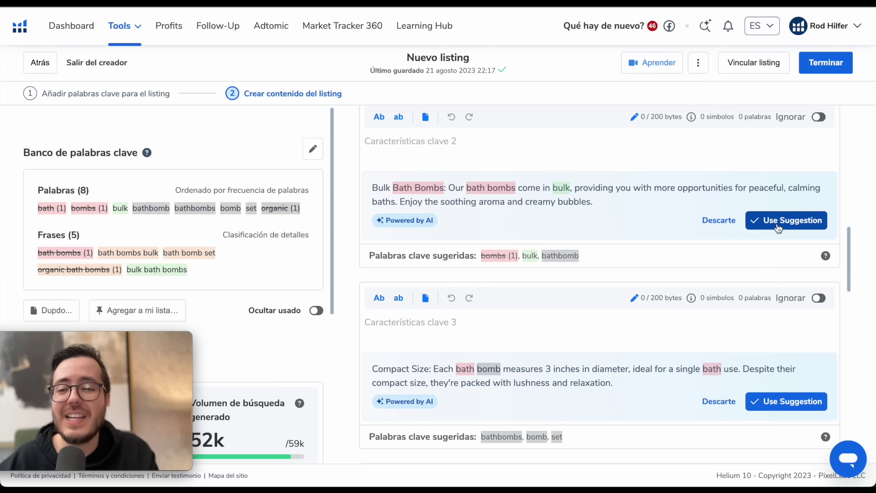
{"action": "left_click", "coordinate": [779, 224]}
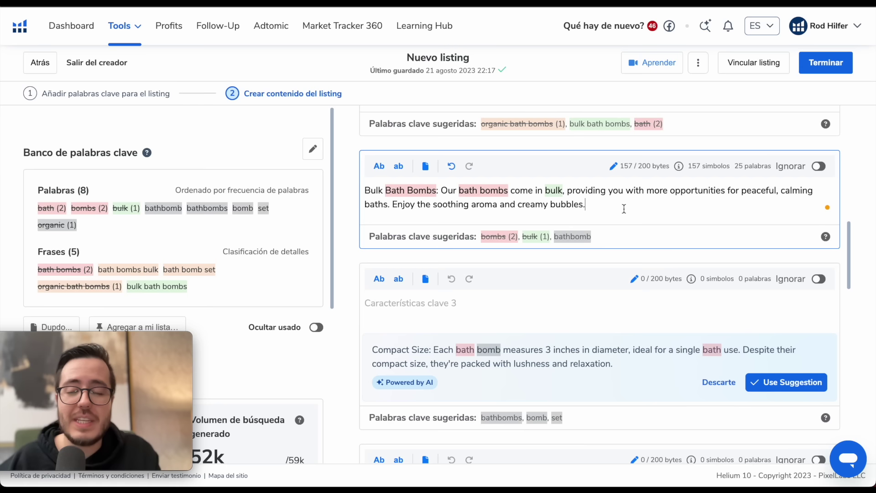
{"action": "triple_click", "coordinate": [624, 209]}
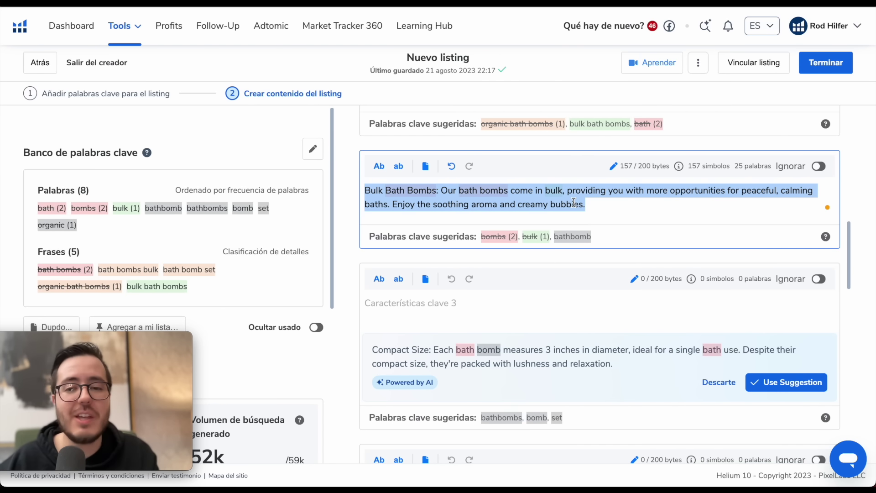
Leave the listing for the main dashboard and open the Follow-Up tool.
{"action": "left_click", "coordinate": [68, 24]}
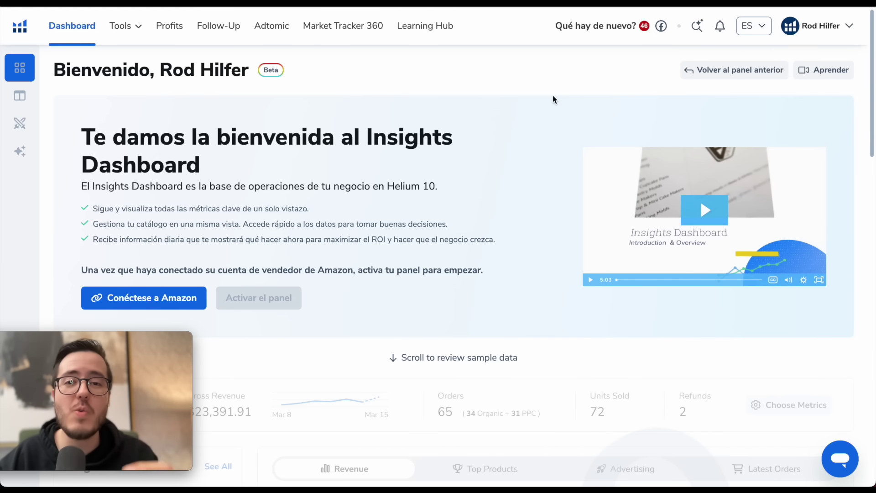
{"action": "left_click", "coordinate": [127, 30]}
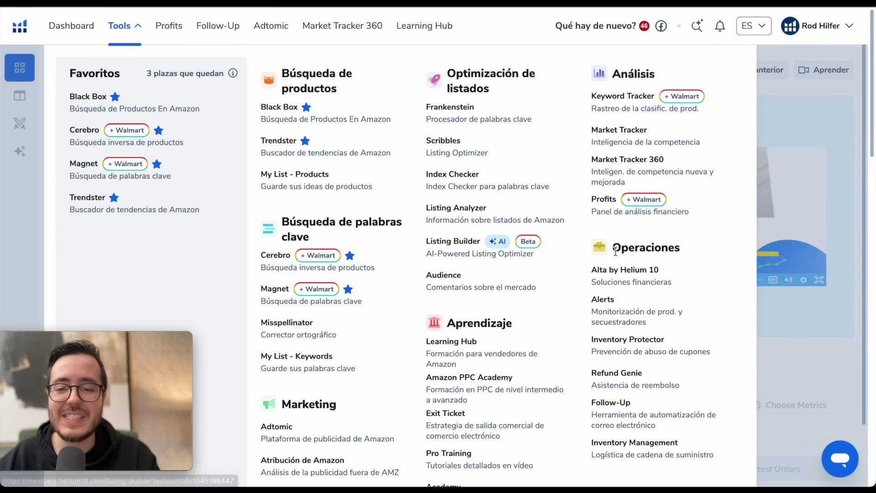
{"action": "left_click", "coordinate": [613, 411]}
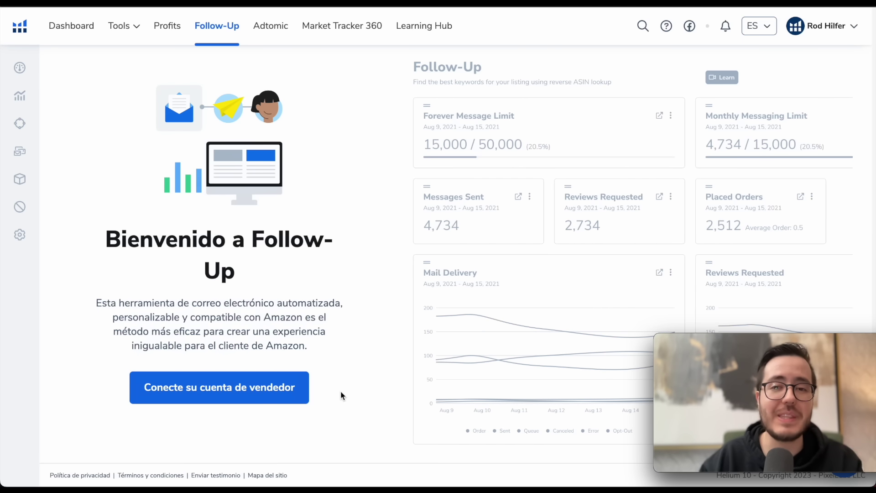
Start connecting the seller account, choosing Amazon as the platform and Norteamérica as the region, and continue to Seller Central.
{"action": "left_click", "coordinate": [201, 390]}
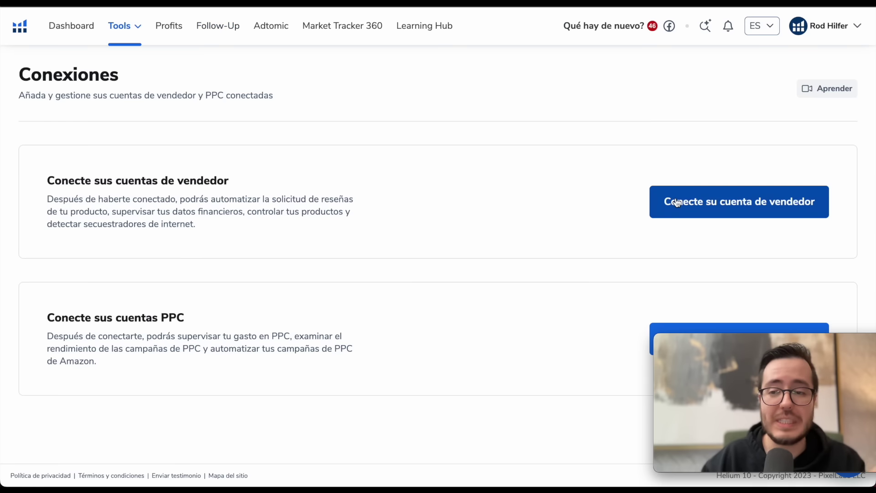
{"action": "left_click", "coordinate": [678, 202]}
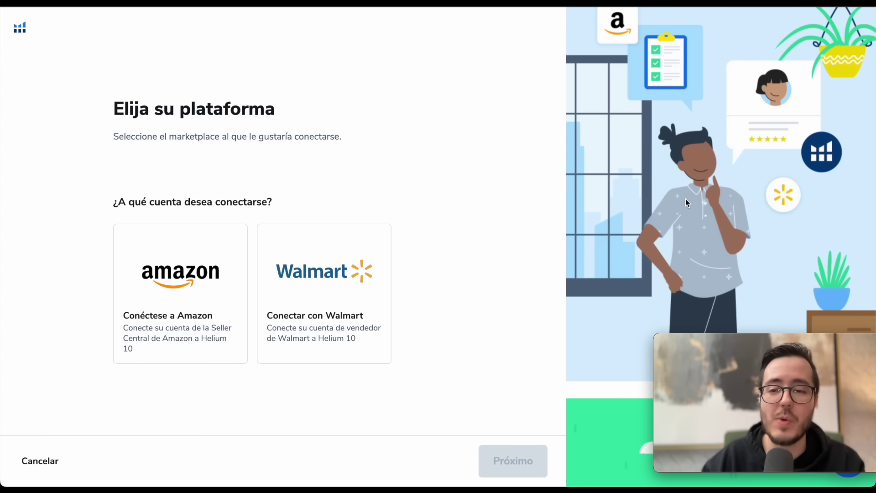
{"action": "left_click", "coordinate": [167, 285]}
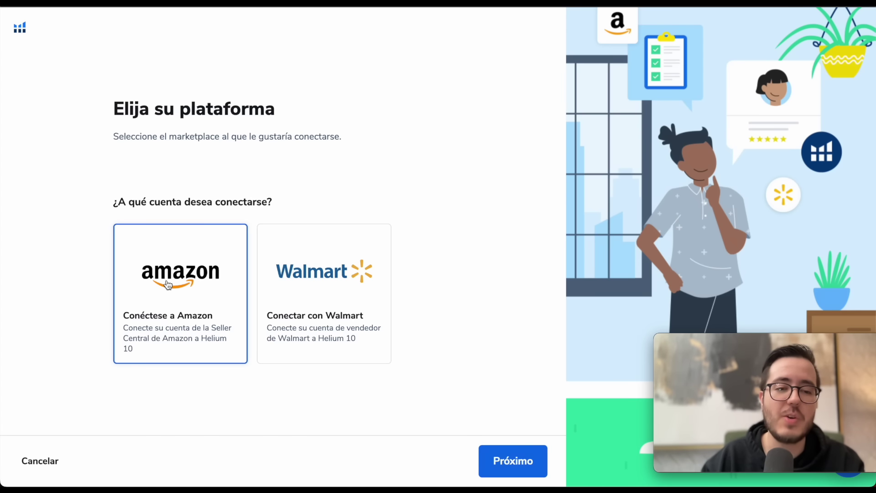
{"action": "left_click", "coordinate": [513, 461]}
{"action": "left_click", "coordinate": [148, 311]}
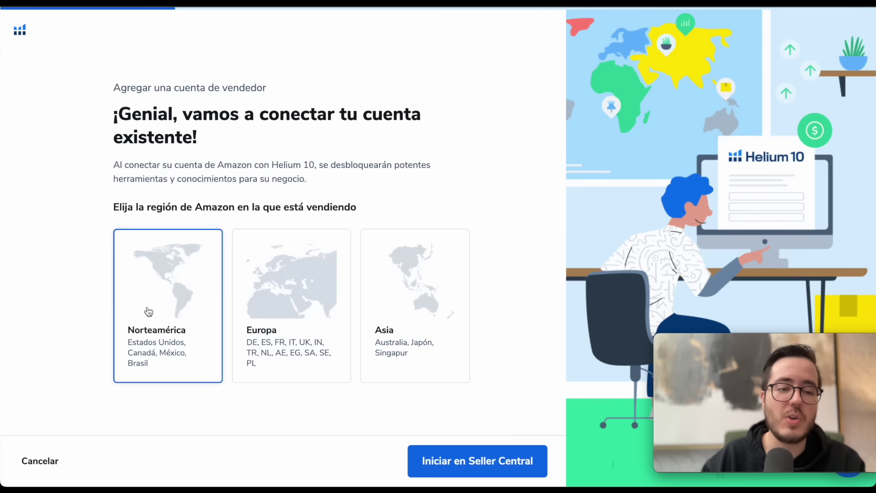
{"action": "left_click", "coordinate": [501, 468]}
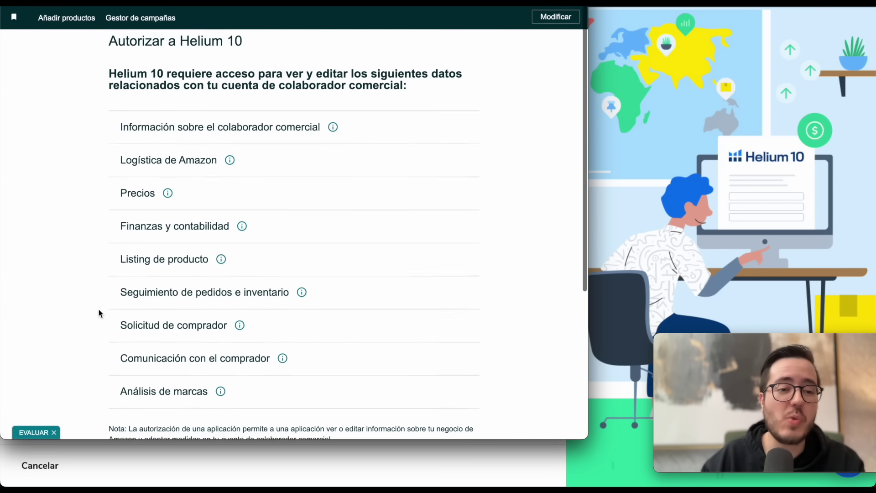
Consent to Helium 10's access to the Amazon seller account and its data, and confirm the authorization.
{"action": "scroll", "coordinate": [99, 313], "scroll_direction": "down", "scroll_amount": 5}
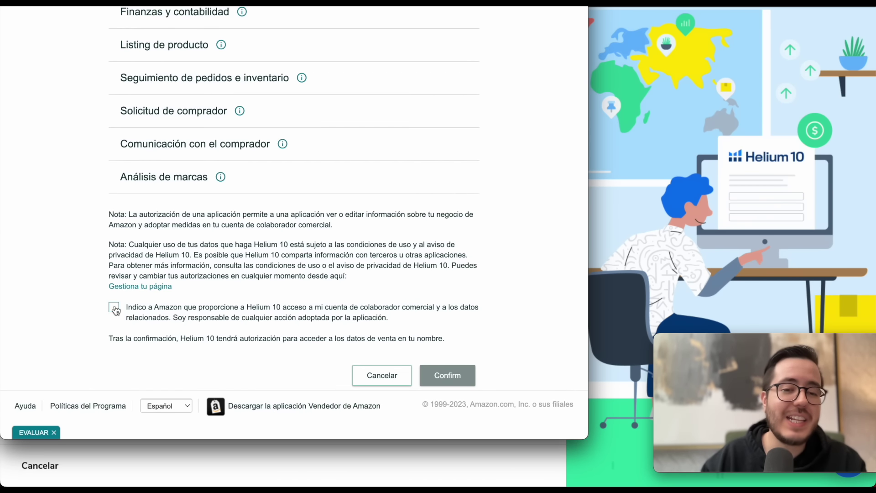
{"action": "left_click", "coordinate": [114, 309]}
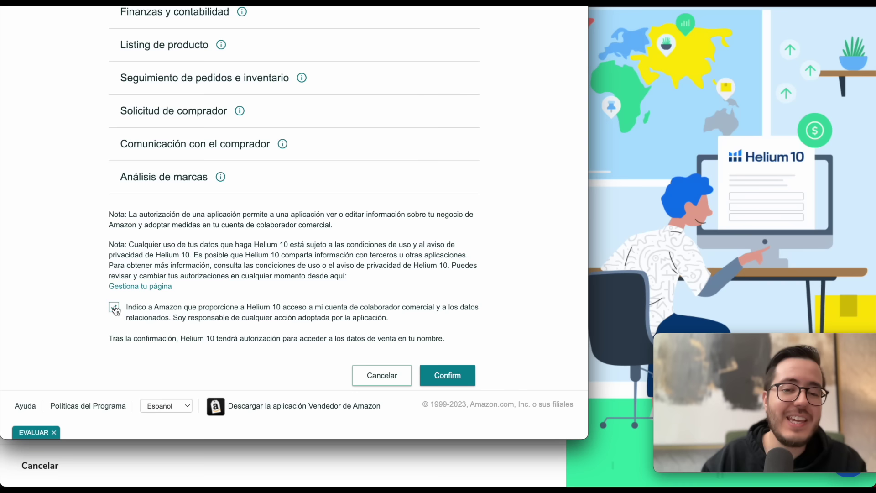
{"action": "left_click", "coordinate": [448, 375]}
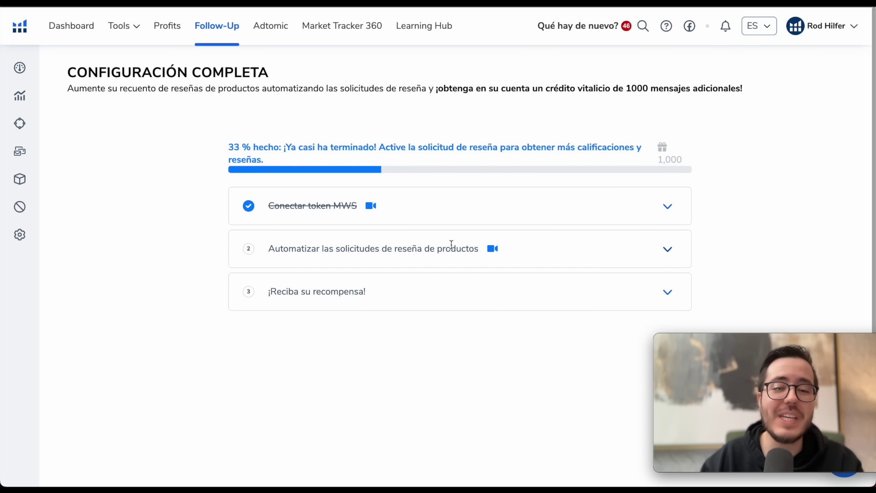
Activate the automated product review requests in the Follow-Up setup and dismiss the reward notice.
{"action": "left_click", "coordinate": [667, 251]}
{"action": "left_click", "coordinate": [667, 250]}
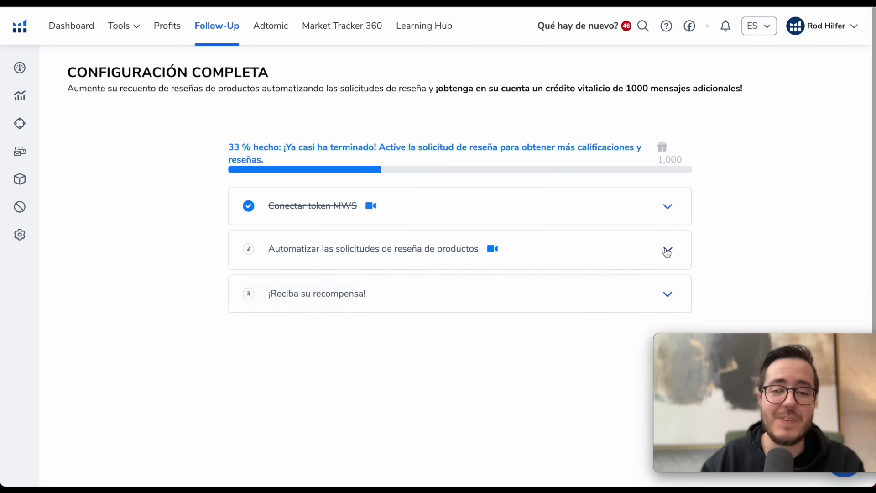
{"action": "left_click", "coordinate": [668, 250]}
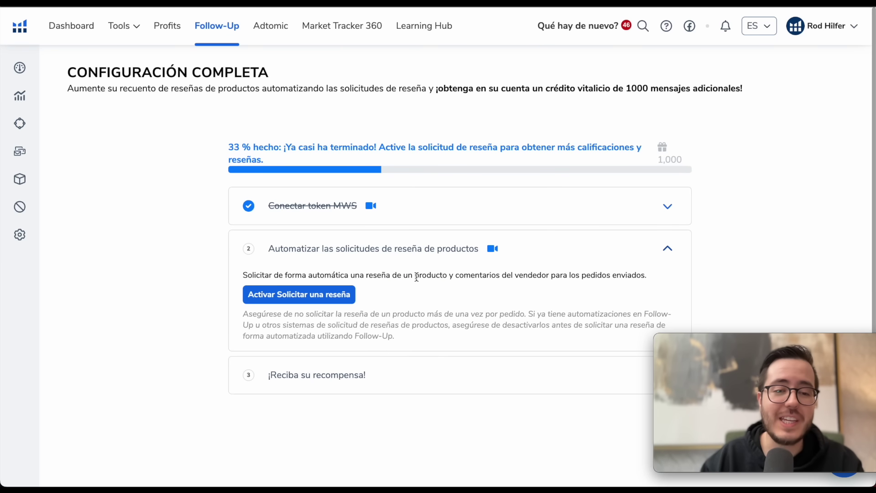
{"action": "left_click", "coordinate": [310, 296]}
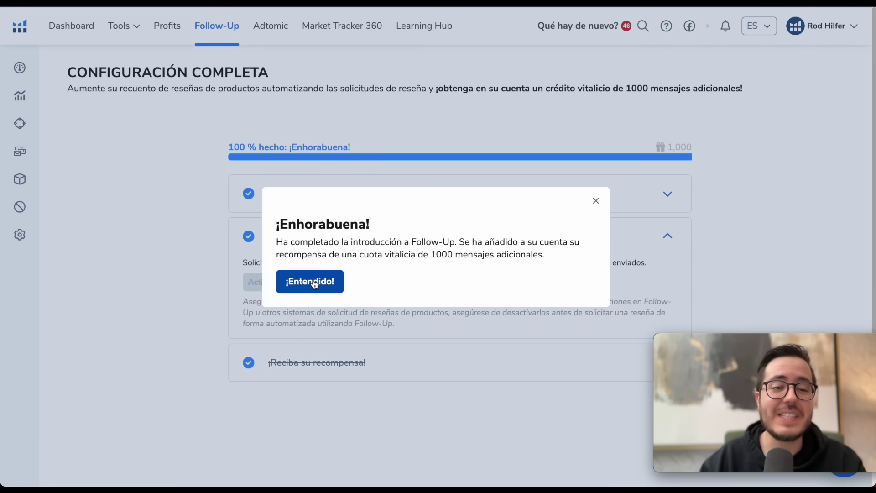
{"action": "left_click", "coordinate": [315, 285]}
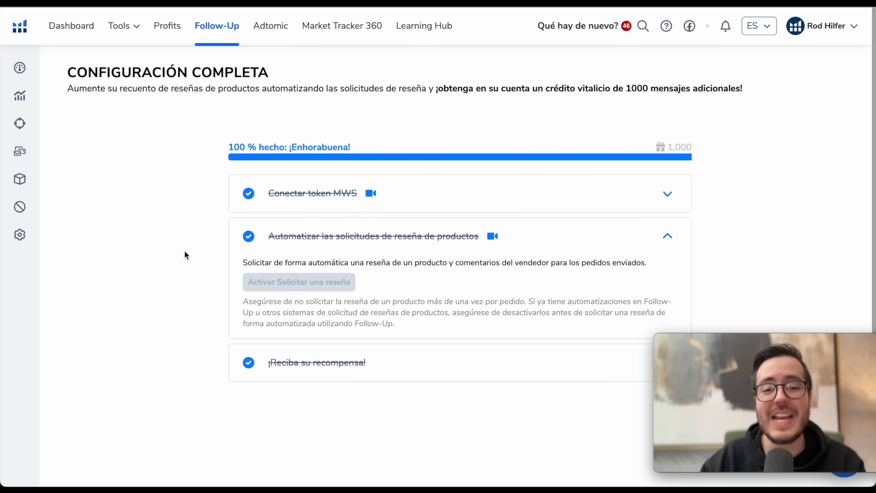